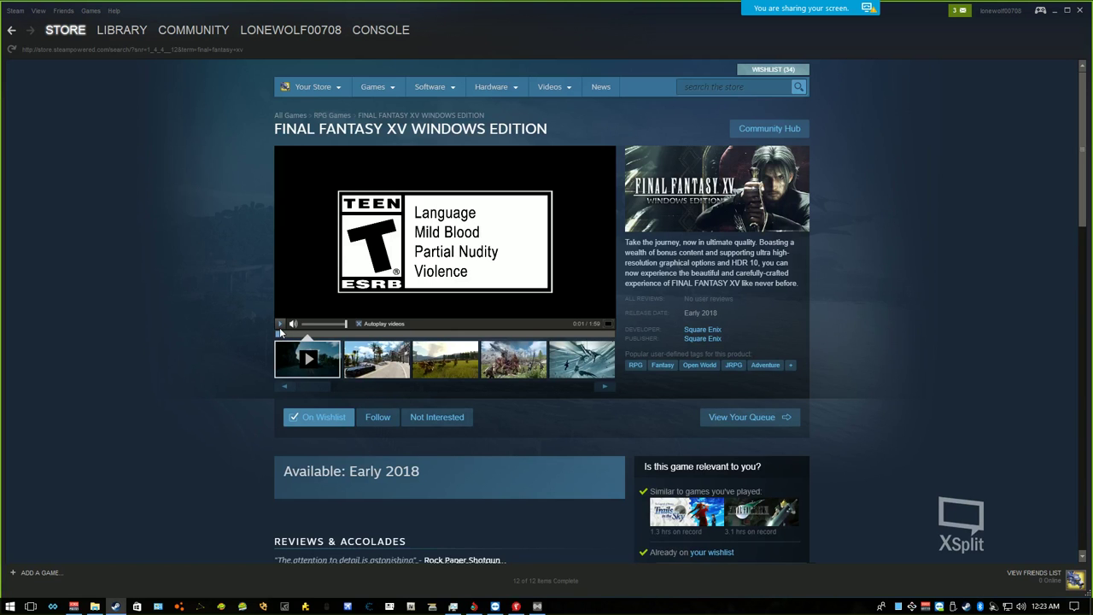
- Scroll the Final Fantasy XV store page, then go to the Steam game library
scroll(845, 420, "down", 10)
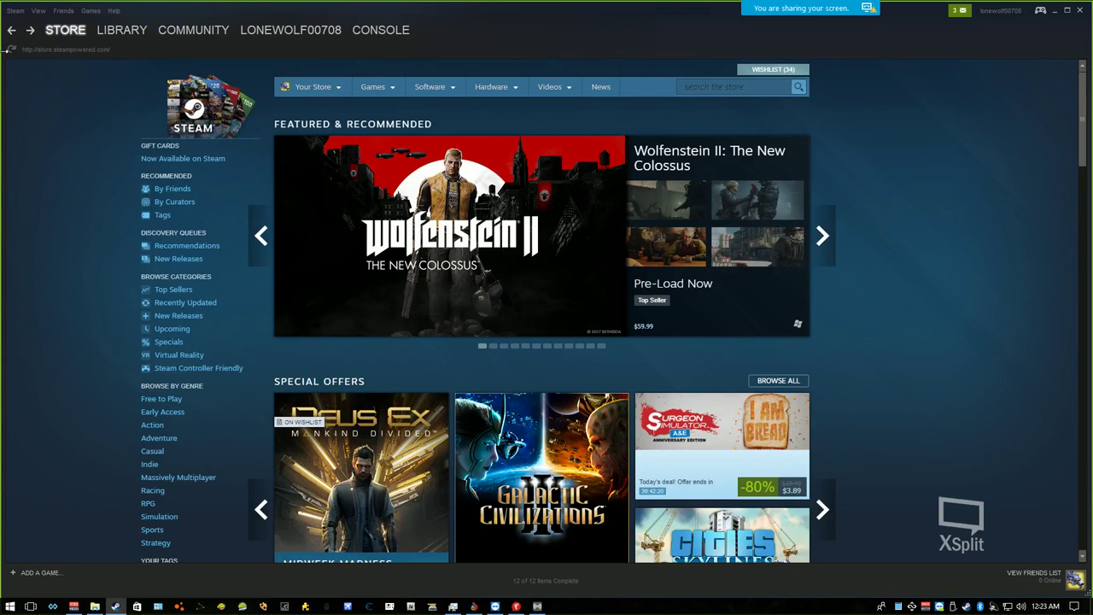
left_click(121, 29)
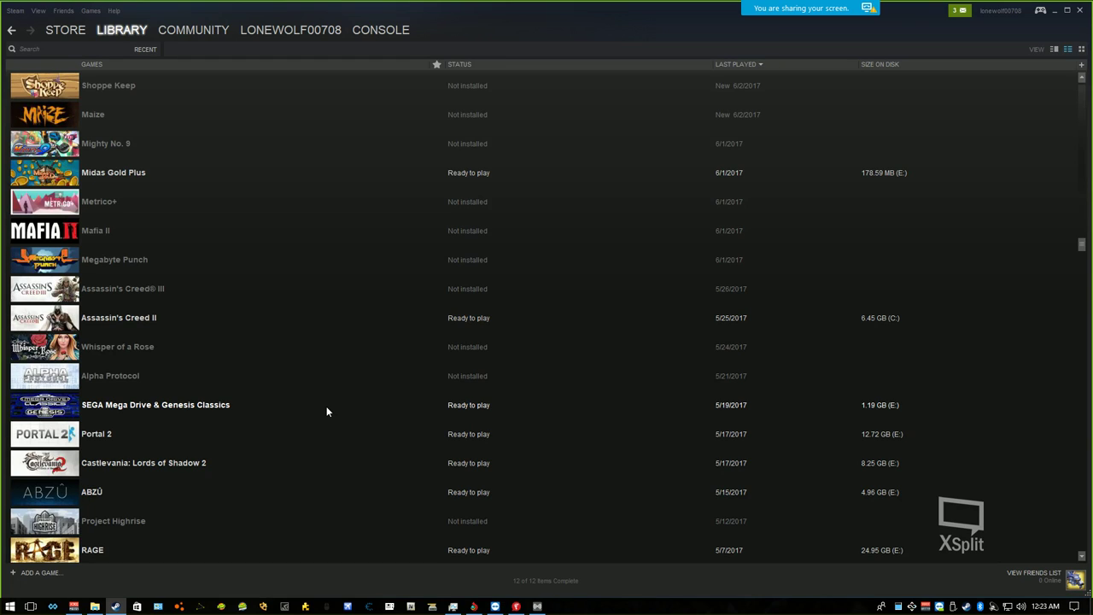
- Scroll down through the entire Steam library list to review every game
scroll(326, 411, "down", 8)
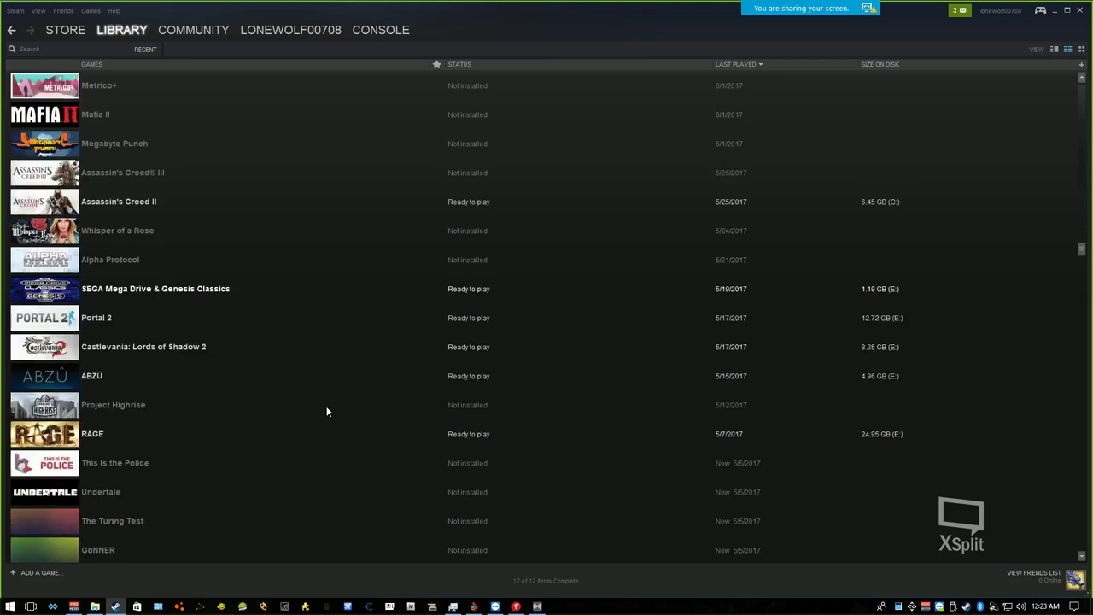
scroll(326, 406, "down", 3)
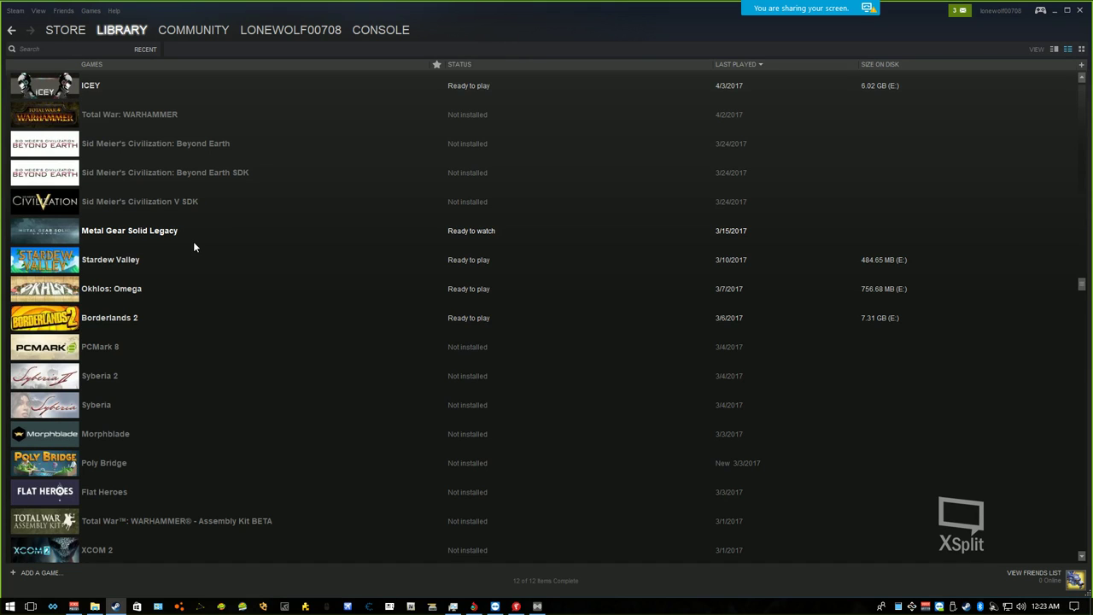
scroll(193, 244, "down", 5)
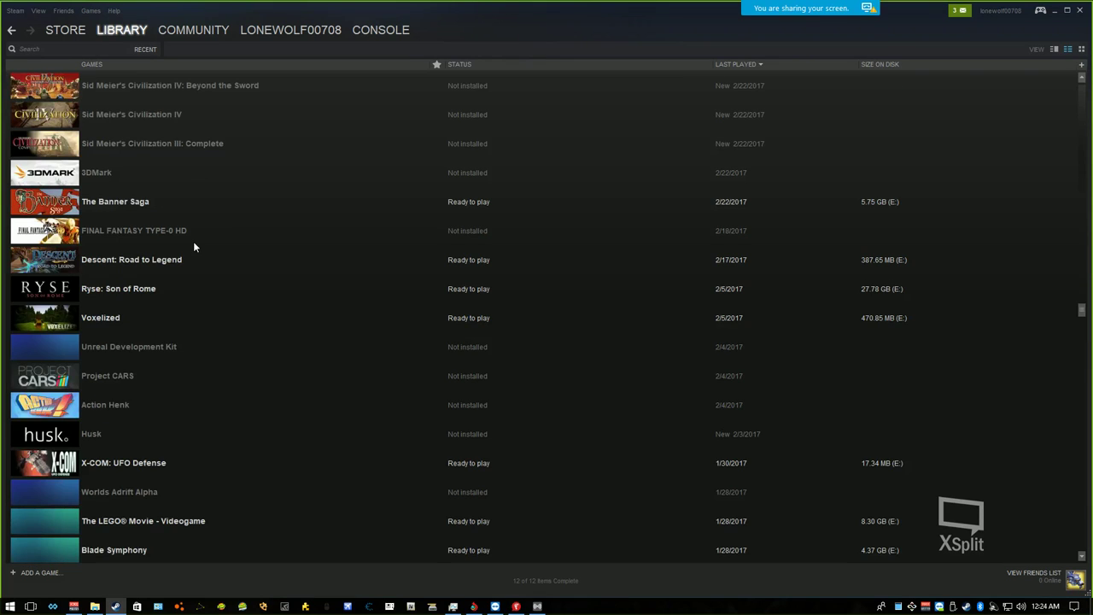
scroll(193, 245, "down", 2)
scroll(193, 246, "down", 9)
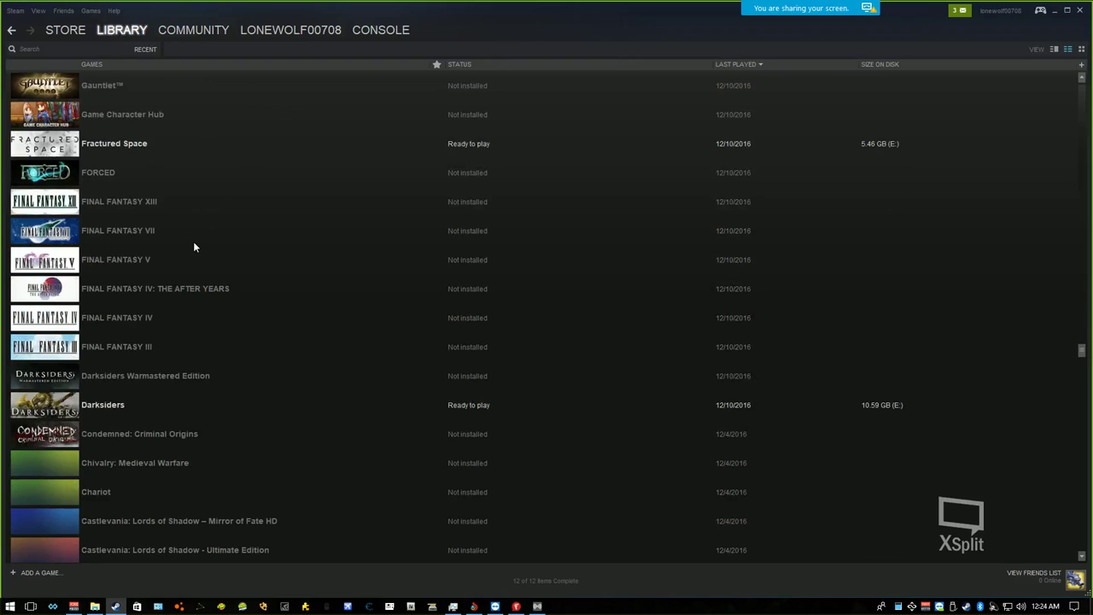
scroll(193, 246, "down", 5)
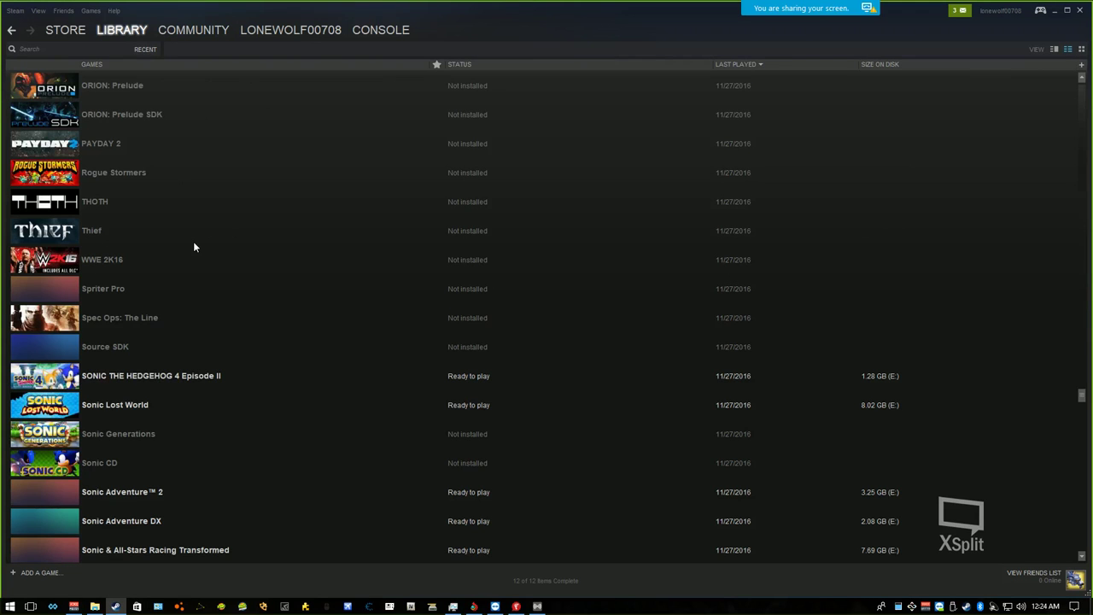
scroll(193, 246, "down", 4)
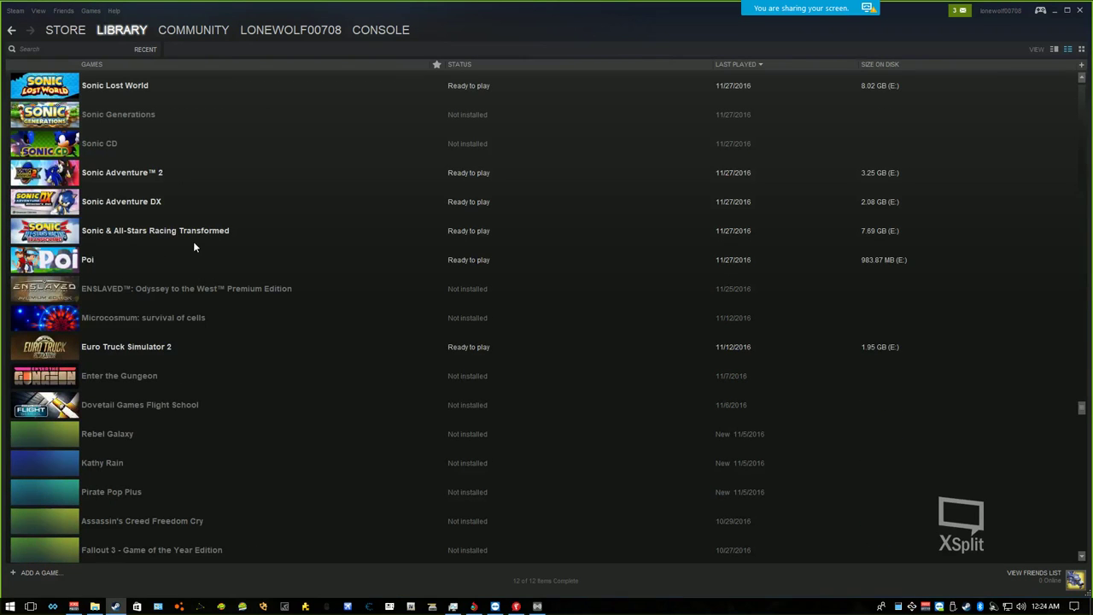
scroll(194, 247, "down", 2)
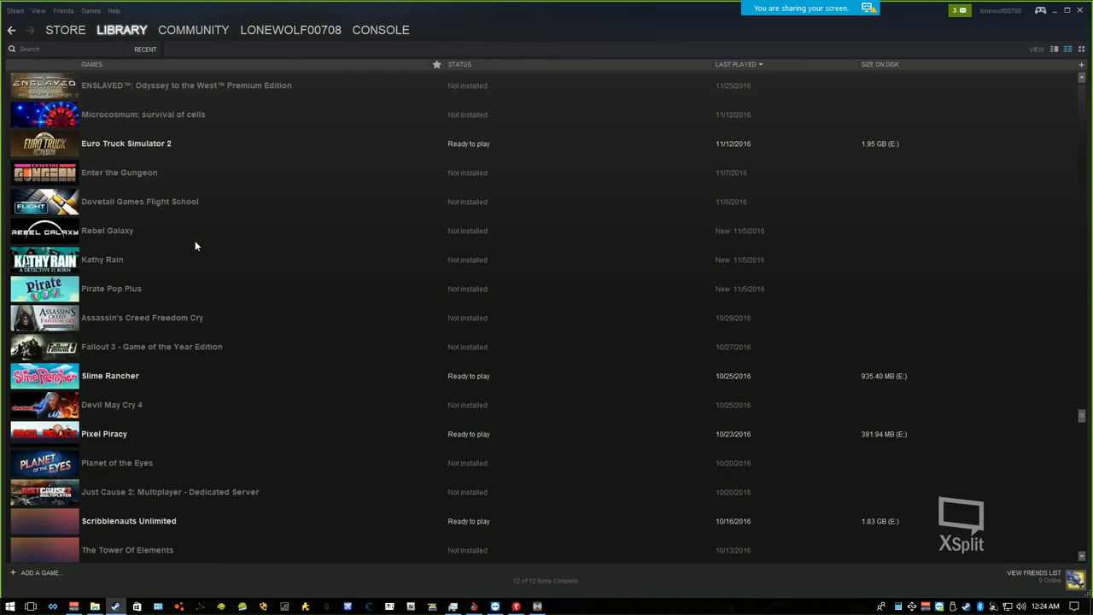
scroll(195, 246, "down", 3)
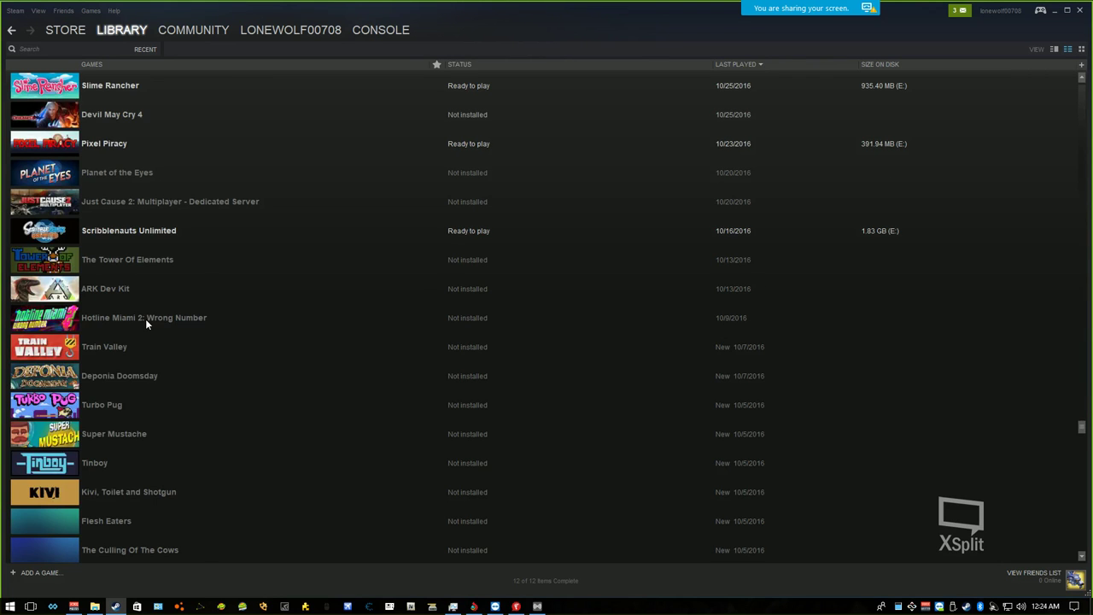
scroll(146, 322, "down", 2)
scroll(145, 319, "down", 3)
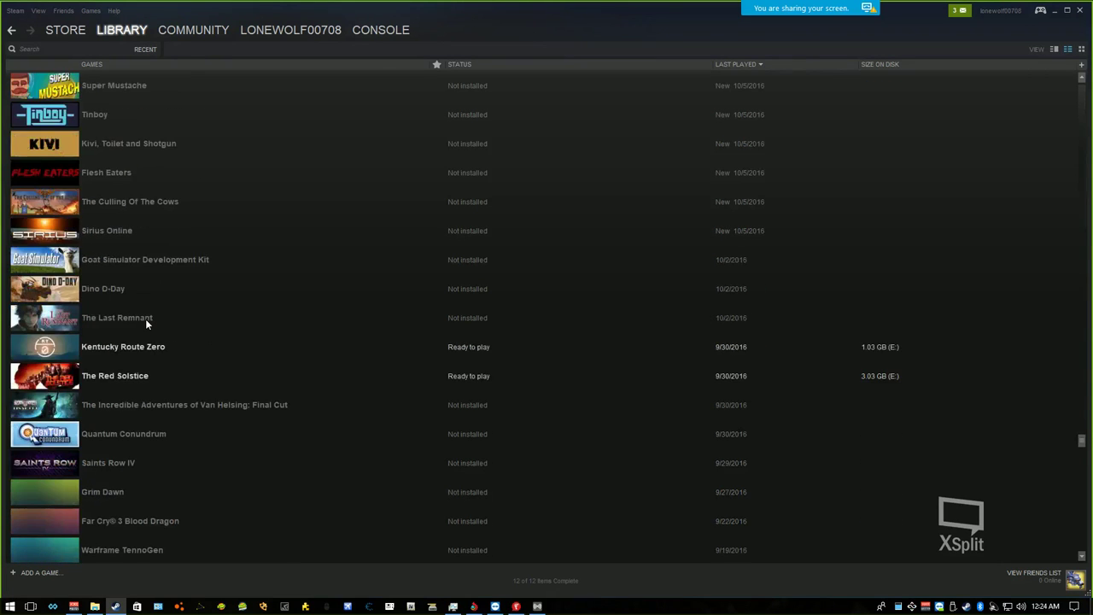
scroll(145, 318, "down", 4)
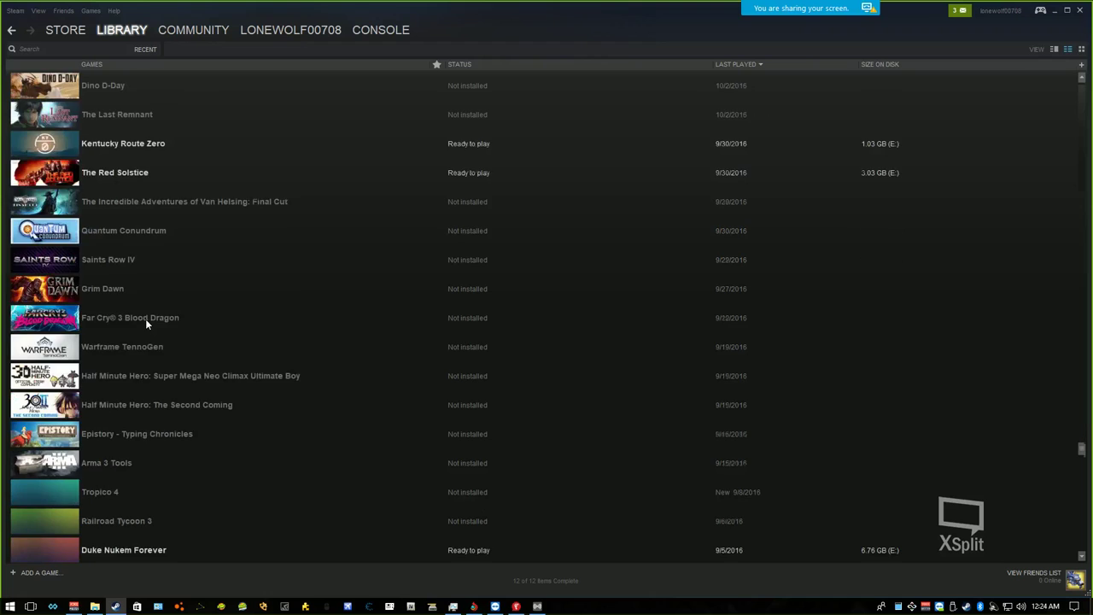
scroll(145, 322, "down", 1)
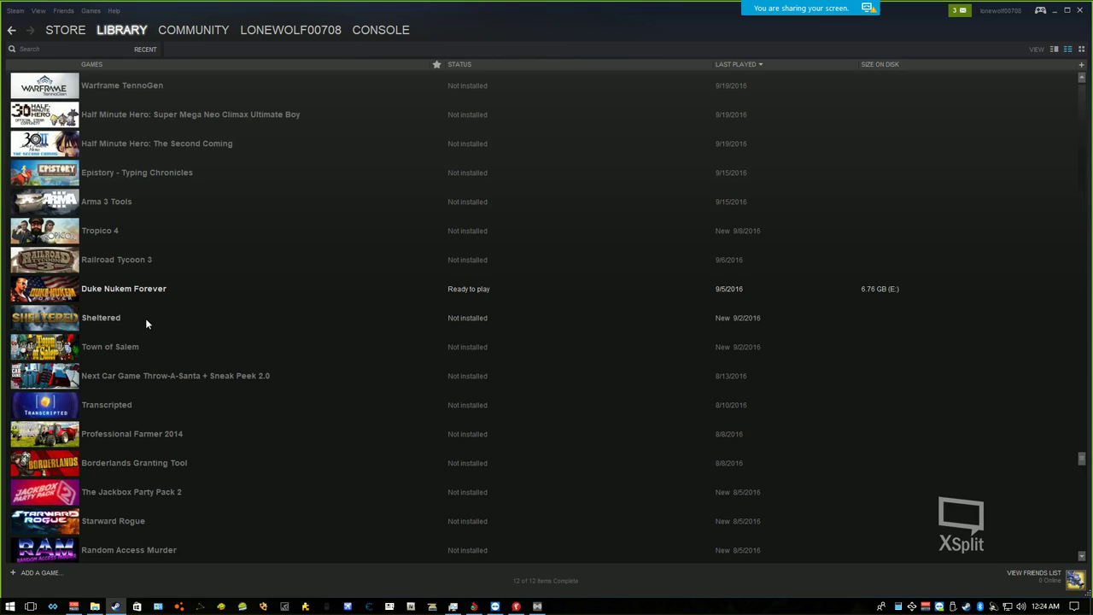
scroll(146, 322, "down", 7)
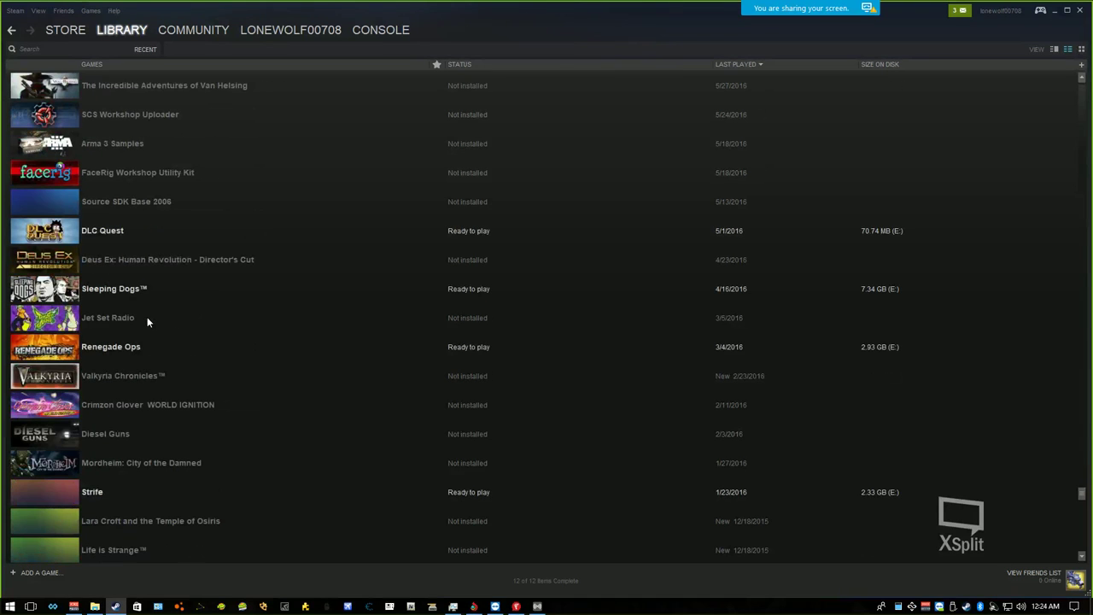
scroll(131, 316, "down", 3)
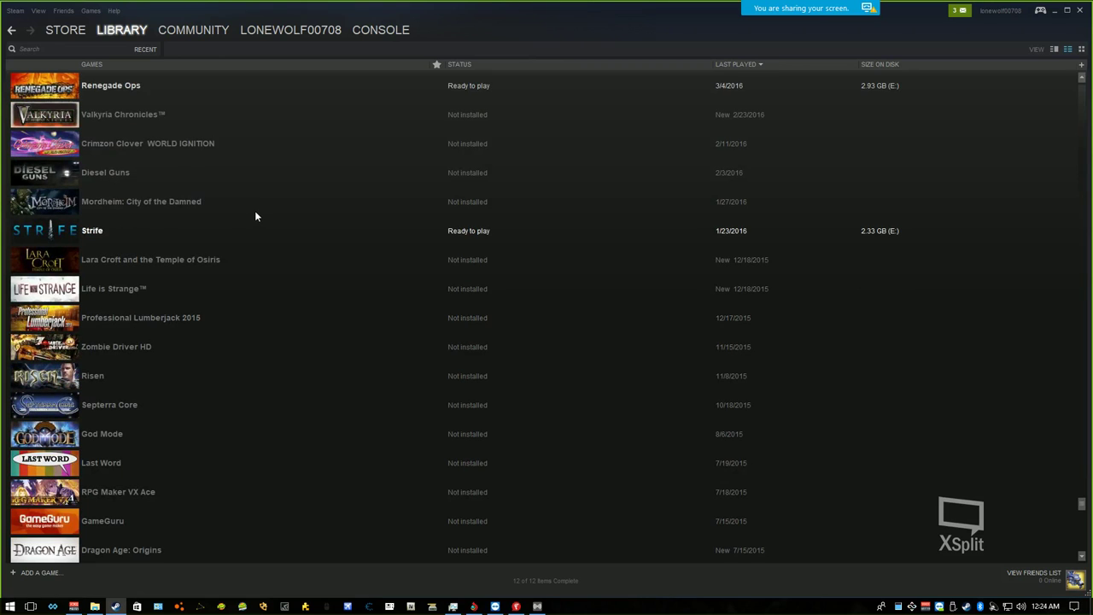
scroll(255, 216, "down", 6)
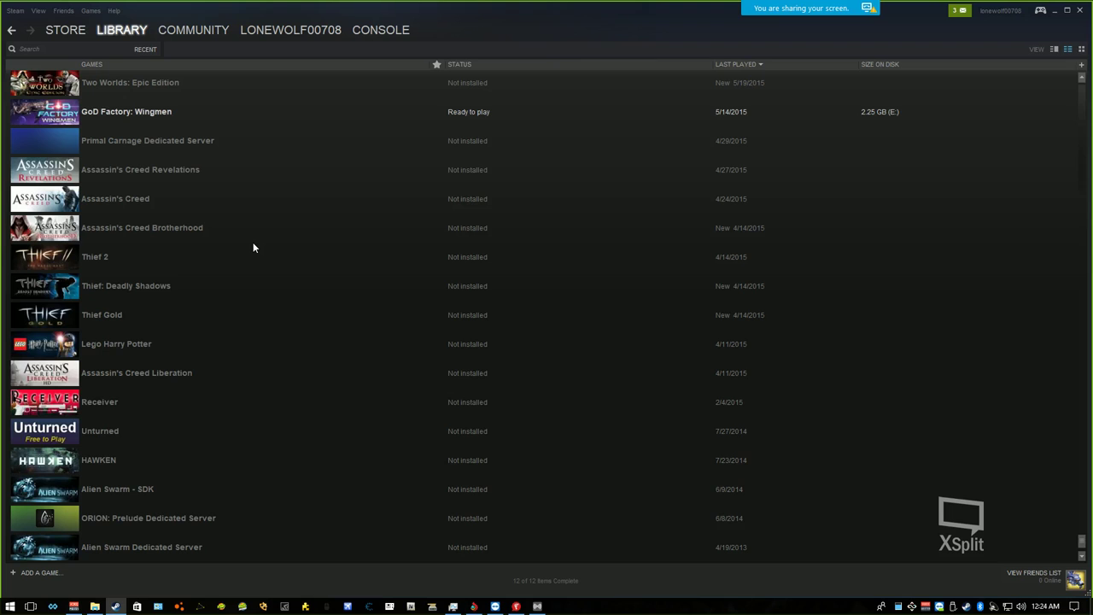
- Scroll back up to Today and select the running Middle-earth: Shadow of War
scroll(253, 245, "up", 12)
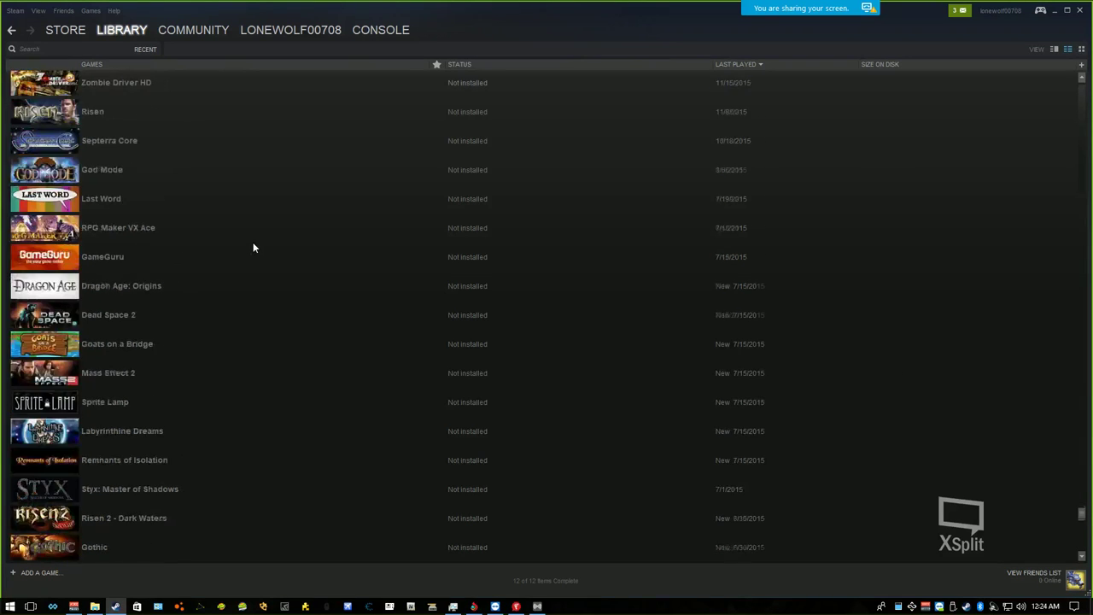
scroll(253, 244, "up", 5)
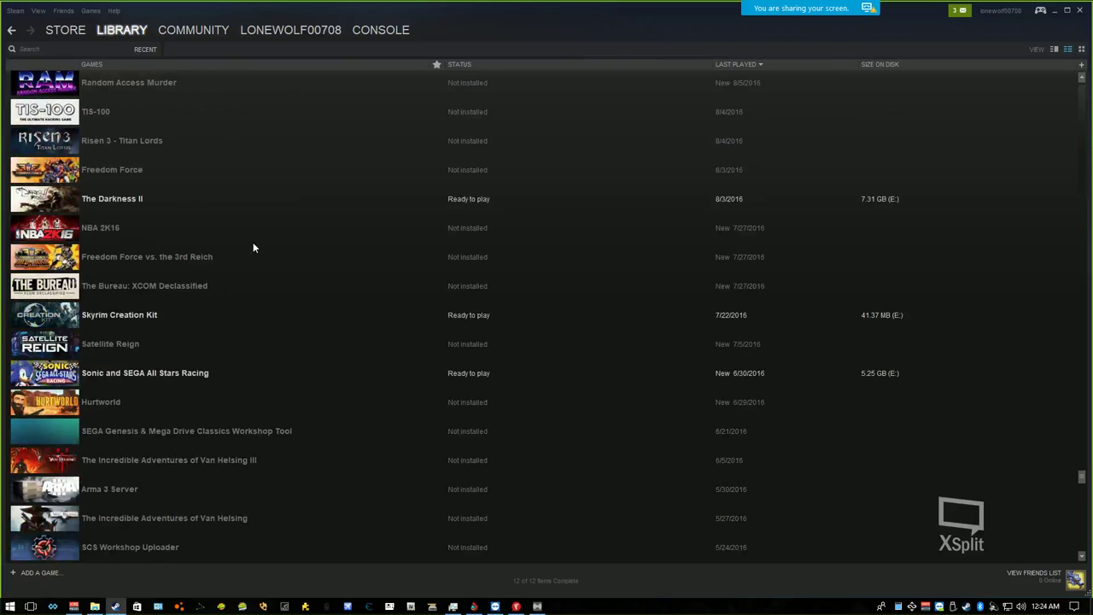
scroll(253, 247, "up", 6)
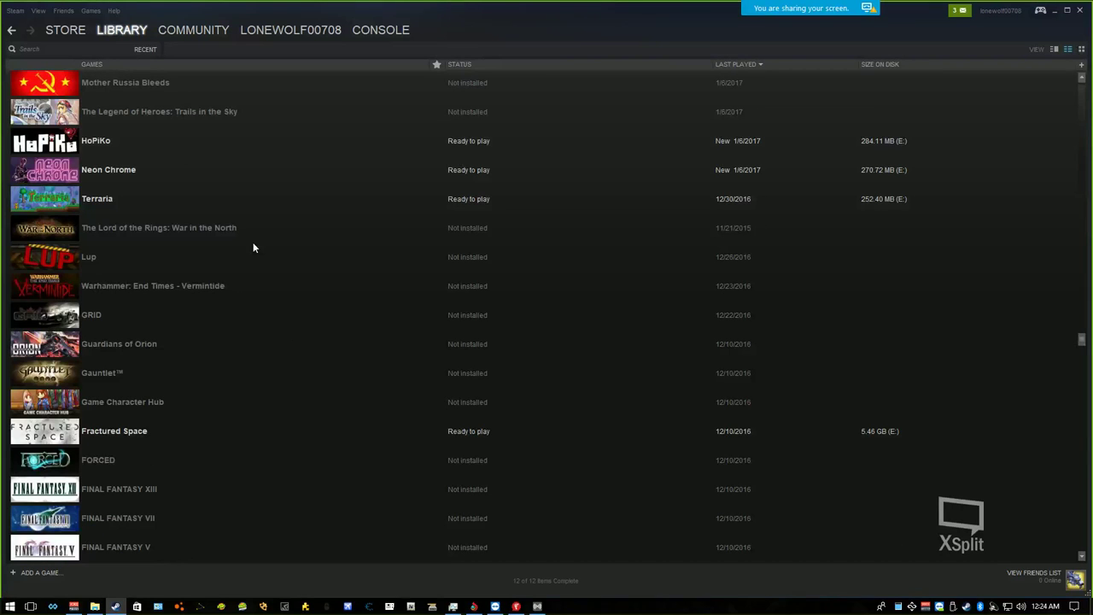
scroll(253, 247, "up", 5)
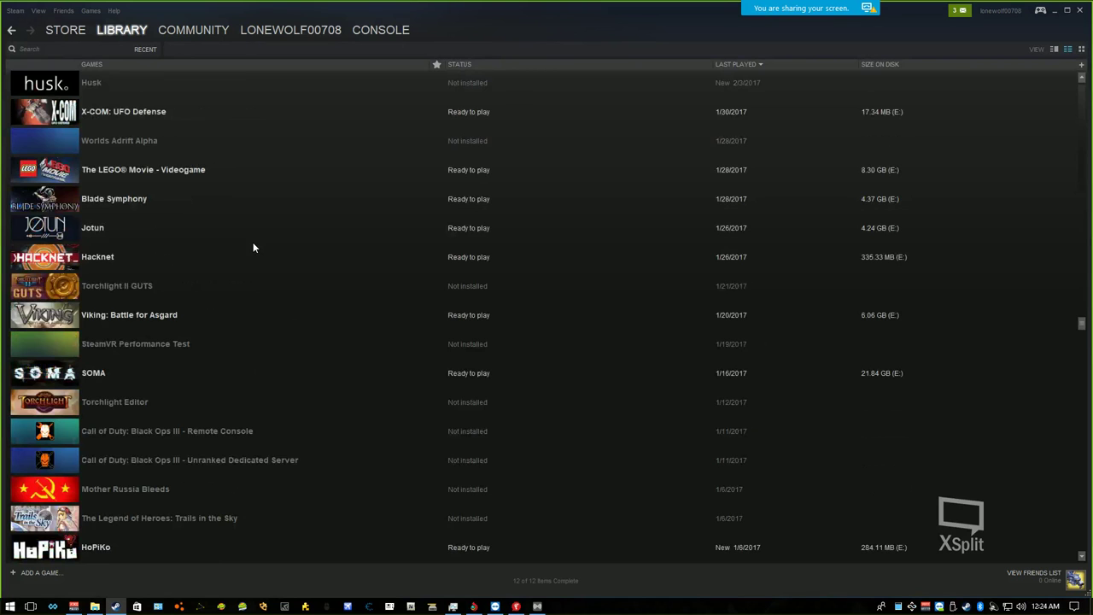
scroll(253, 245, "up", 20)
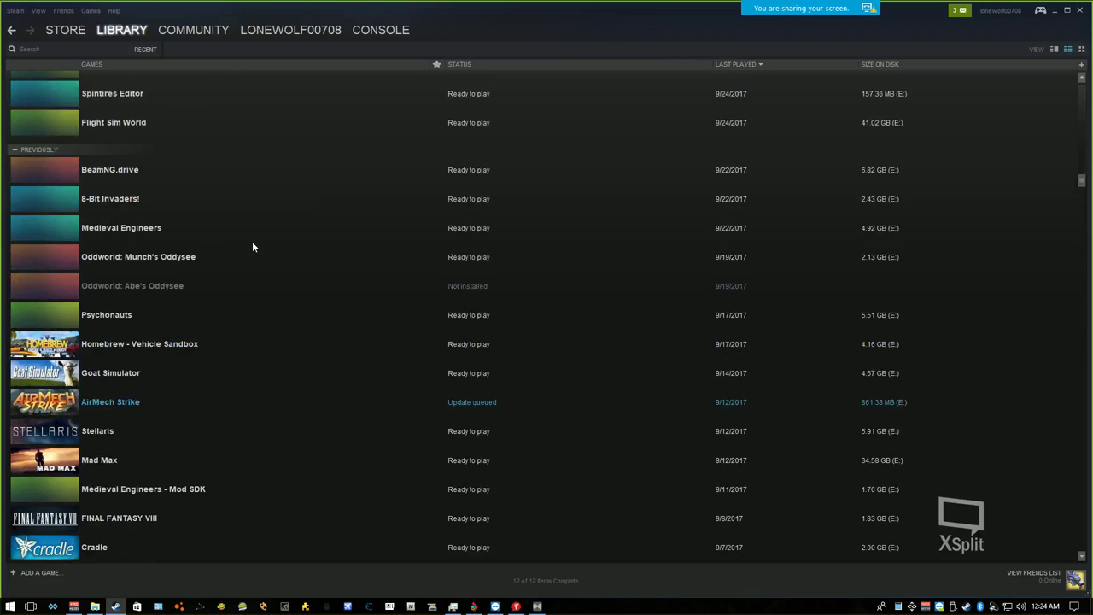
scroll(252, 242, "up", 5)
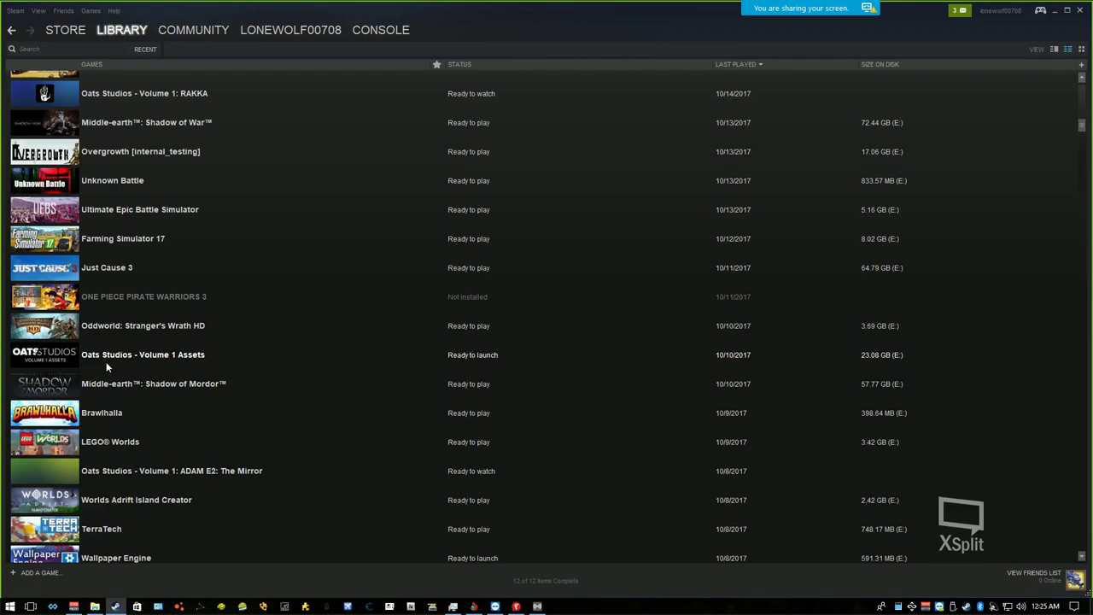
left_click(110, 128)
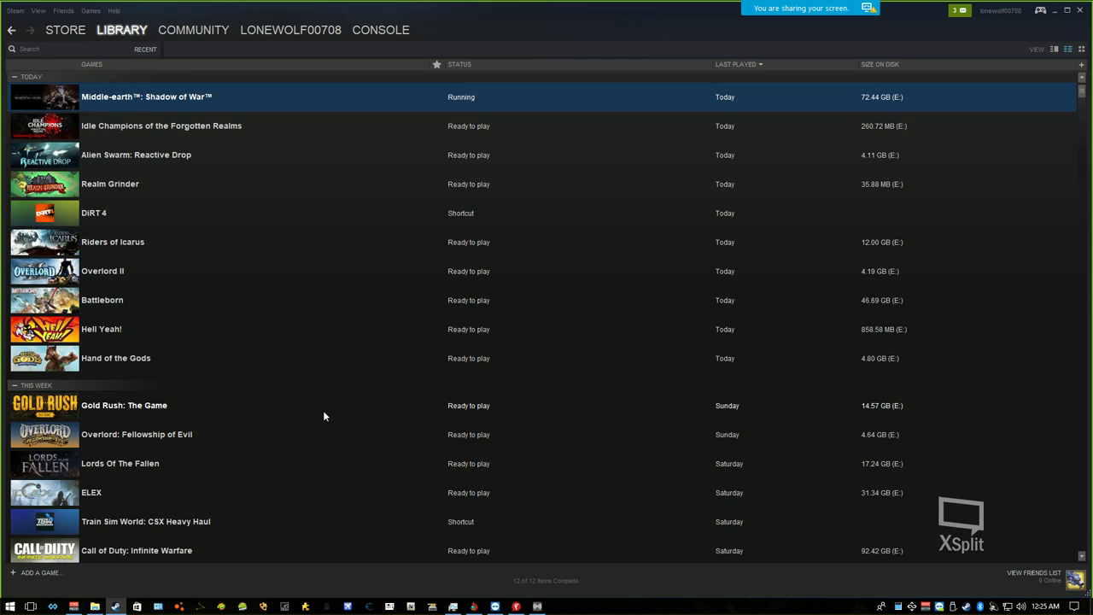
- Put a chat viewer in timeout on the YouTube live stream, then bring up Task View
key("alt+Tab")
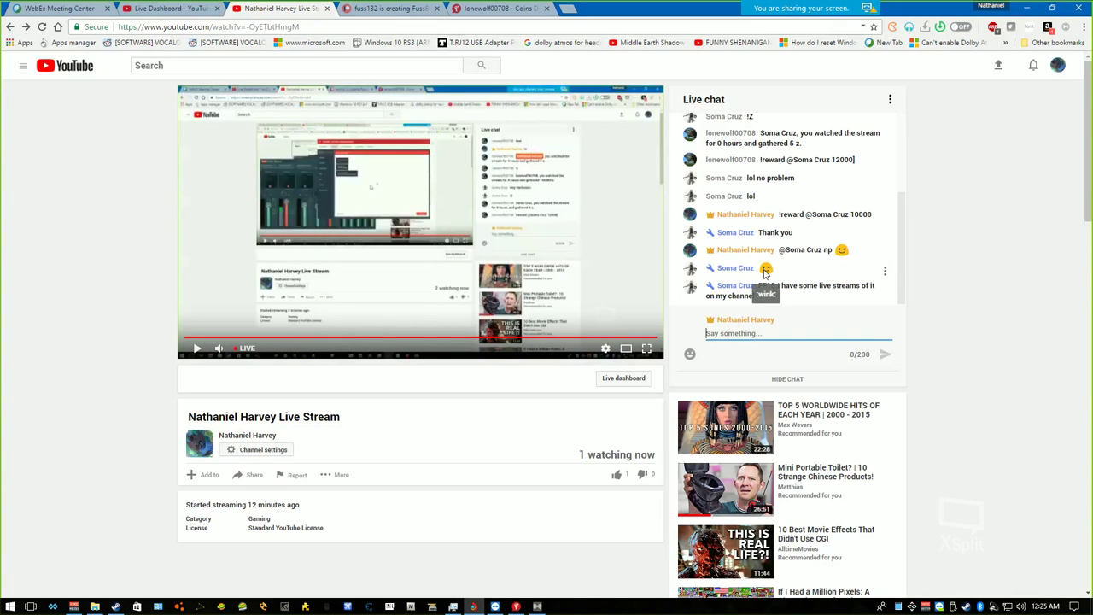
left_click(884, 271)
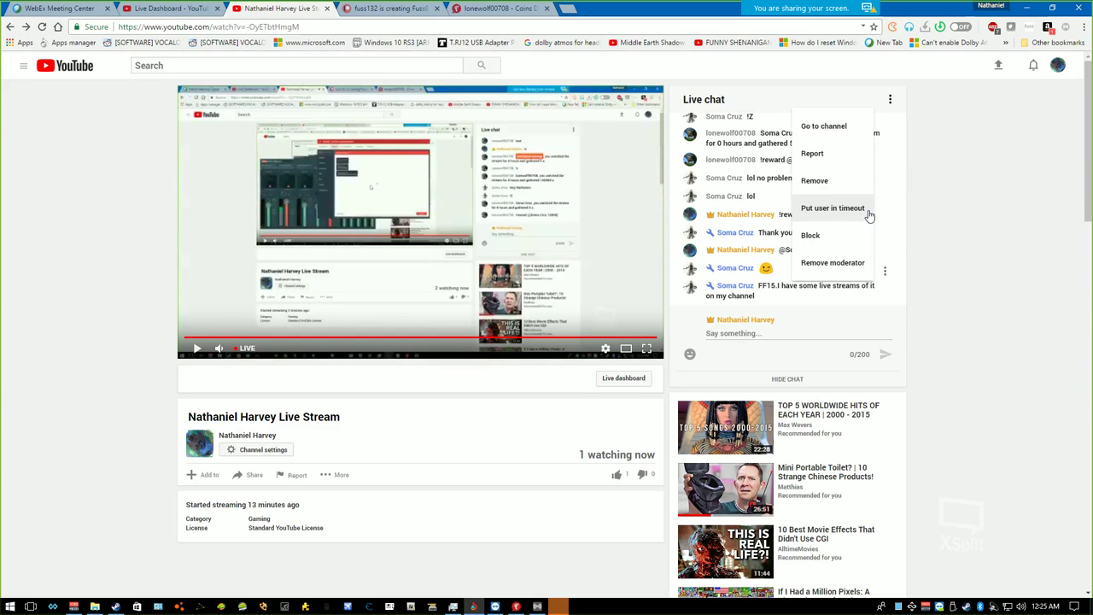
left_click(929, 310)
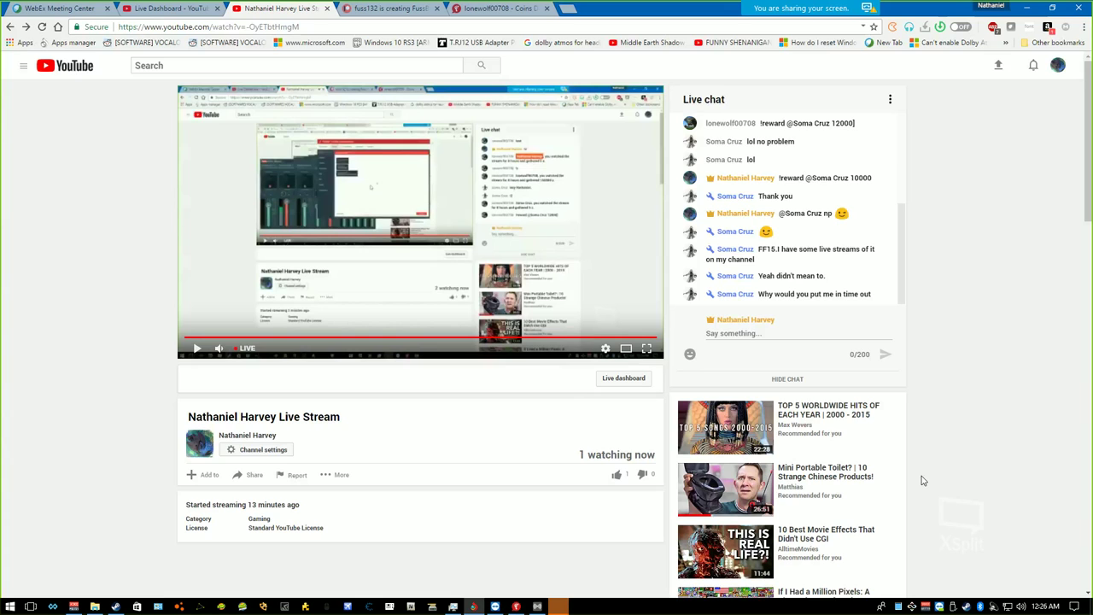
key("super+Tab")
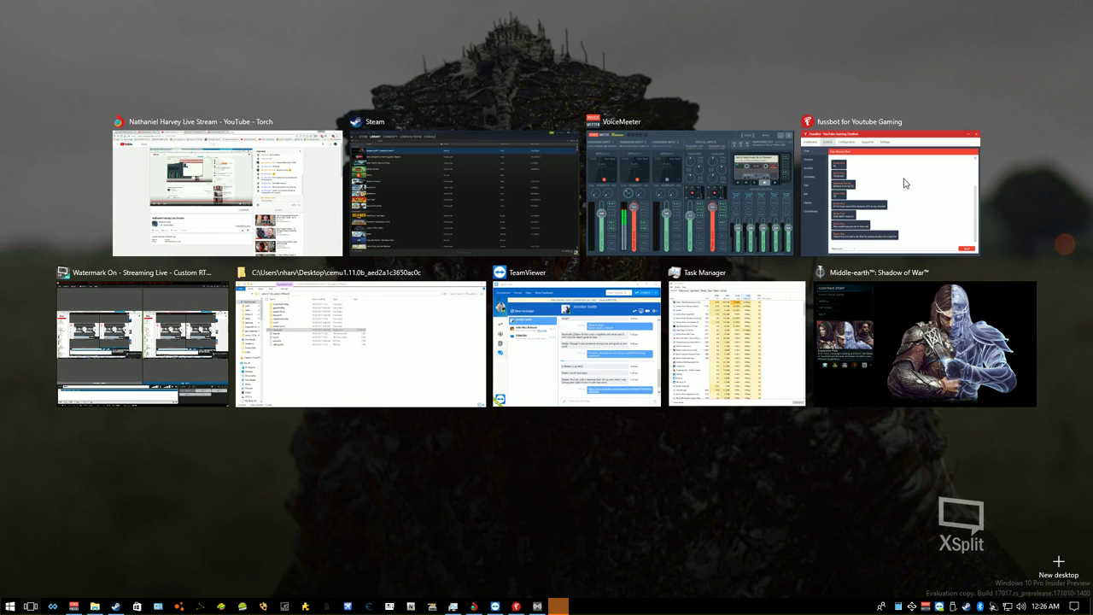
- Glance at FussBot's chat view, then bring back the YouTube live page showing the !z replies
left_click(906, 182)
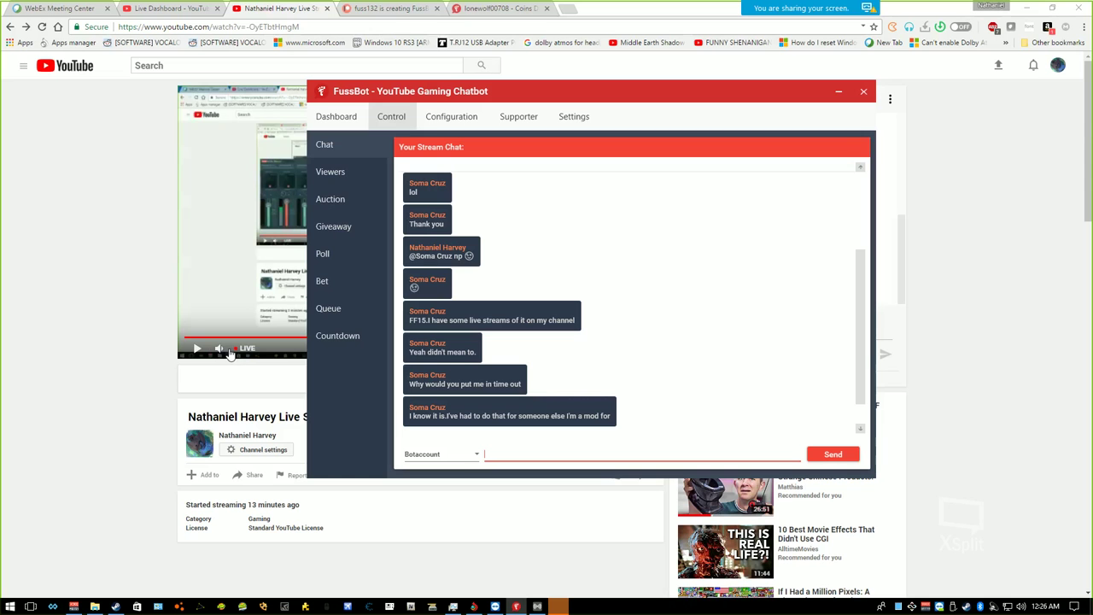
left_click(205, 357)
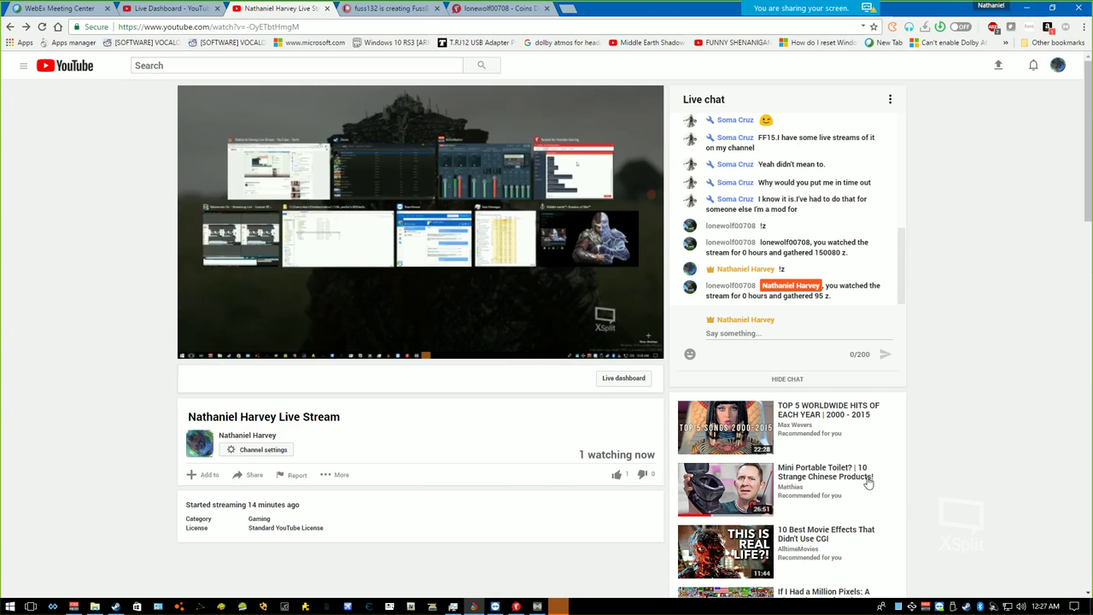
key("alt+Tab")
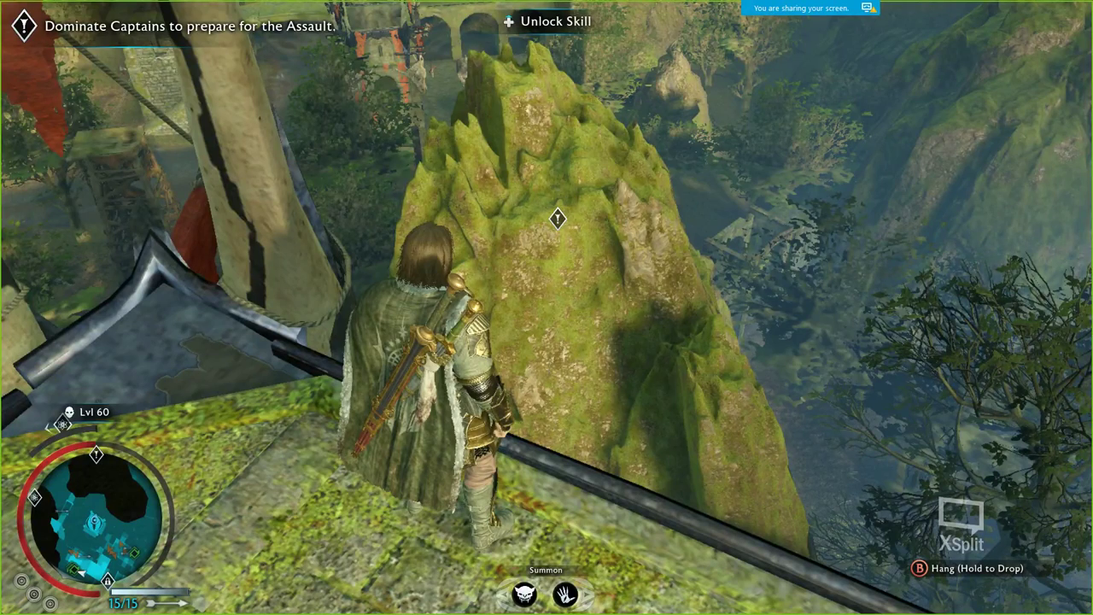
- View the Núrnen map and pause menu, then leave the game and minimize the streaming window
key("m")
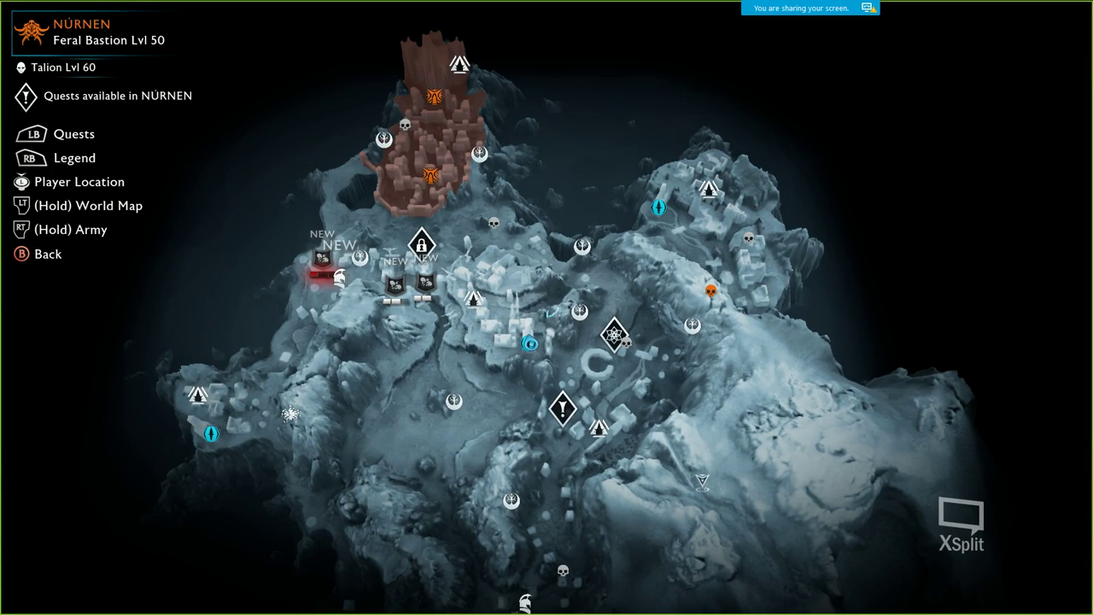
key("Escape")
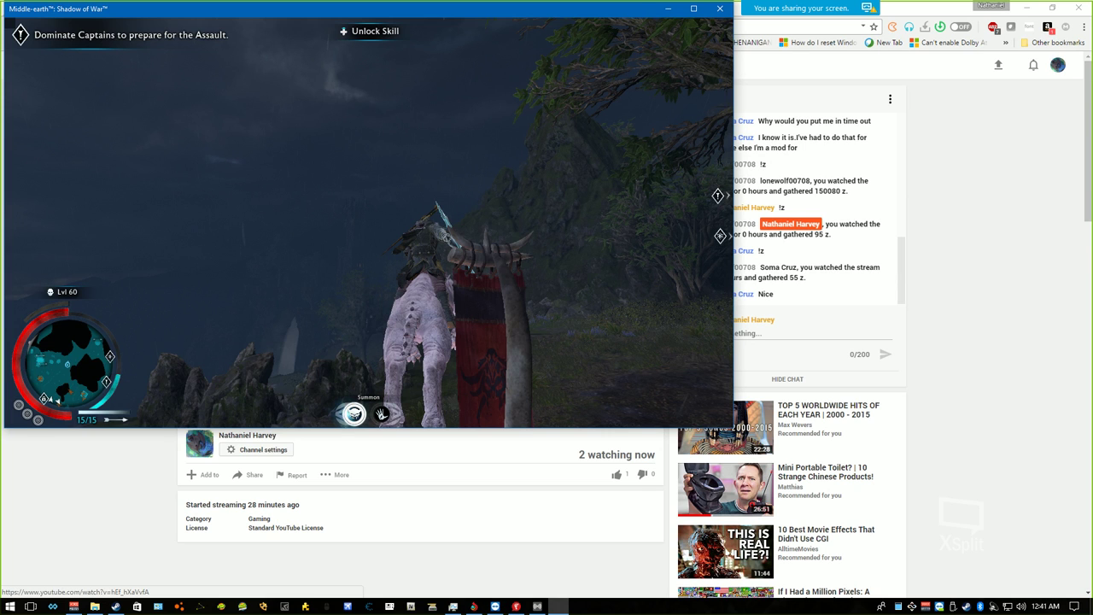
key("alt+Tab")
key("alt+Tab")
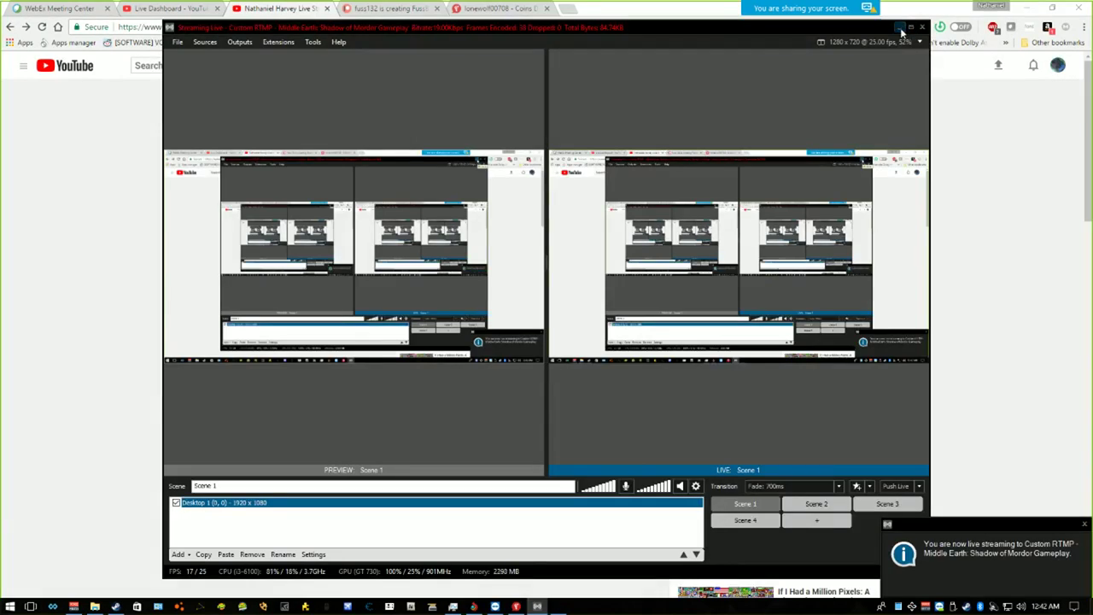
left_click(901, 29)
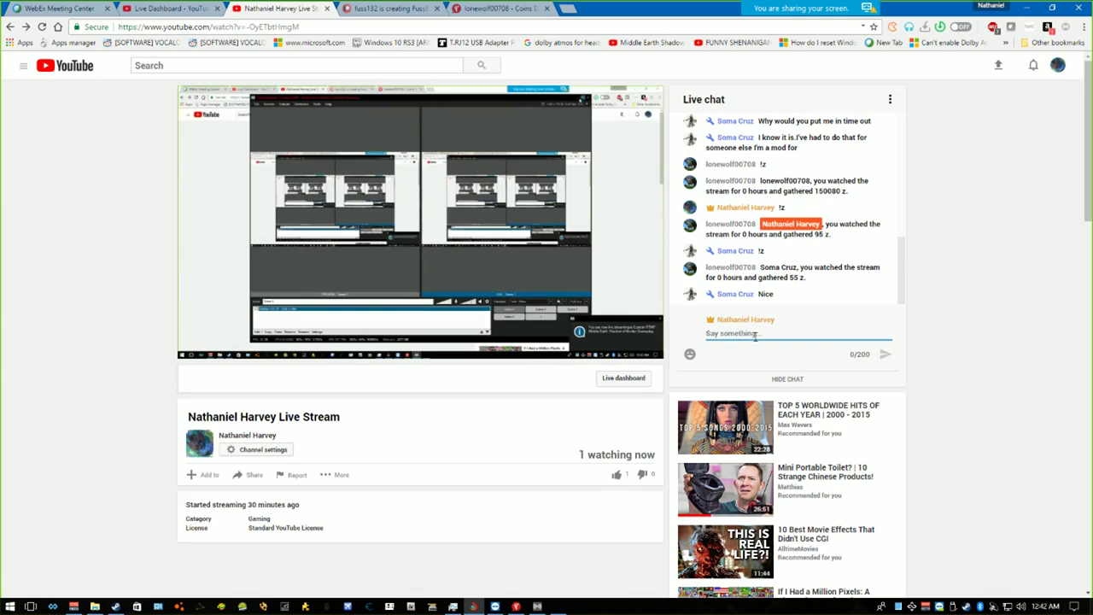
- Send a !give 999999 coins command to the mentioned viewer in live chat
type("!give")
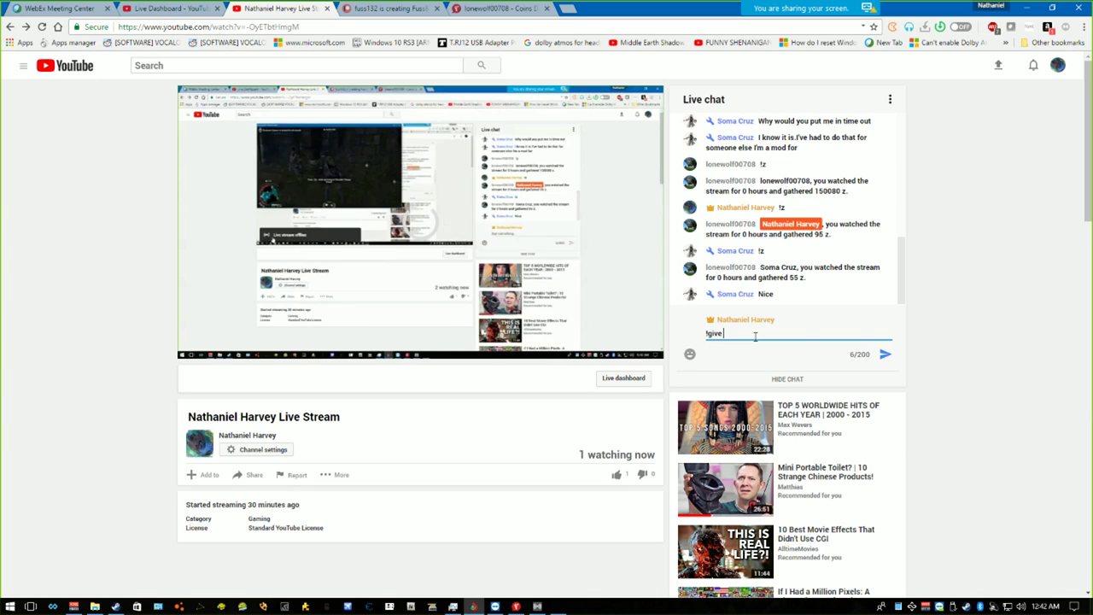
type("@Soma Cruz 999")
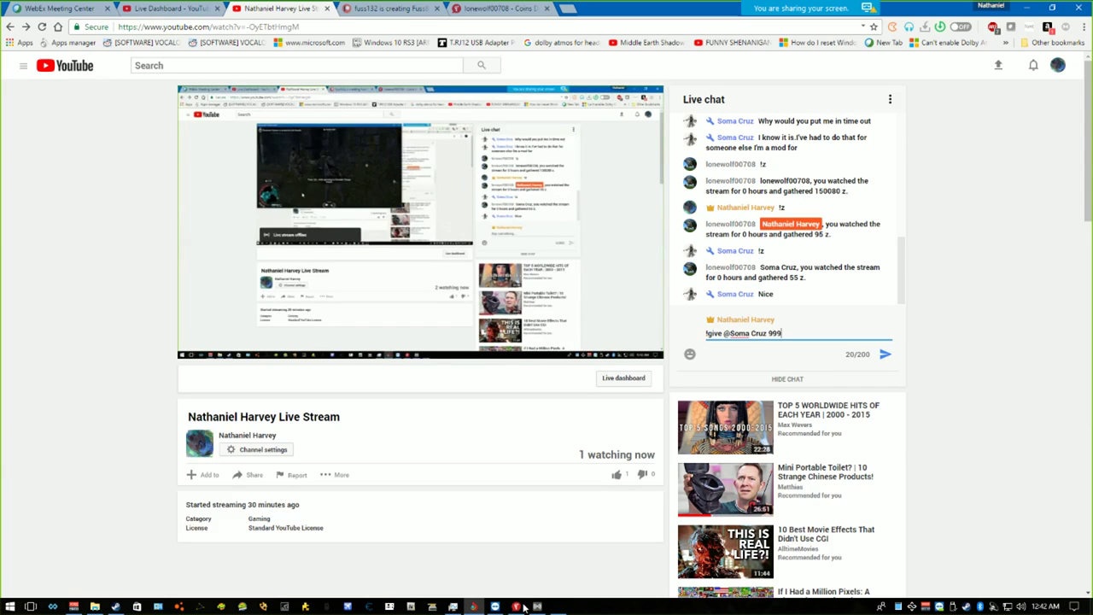
key("Return")
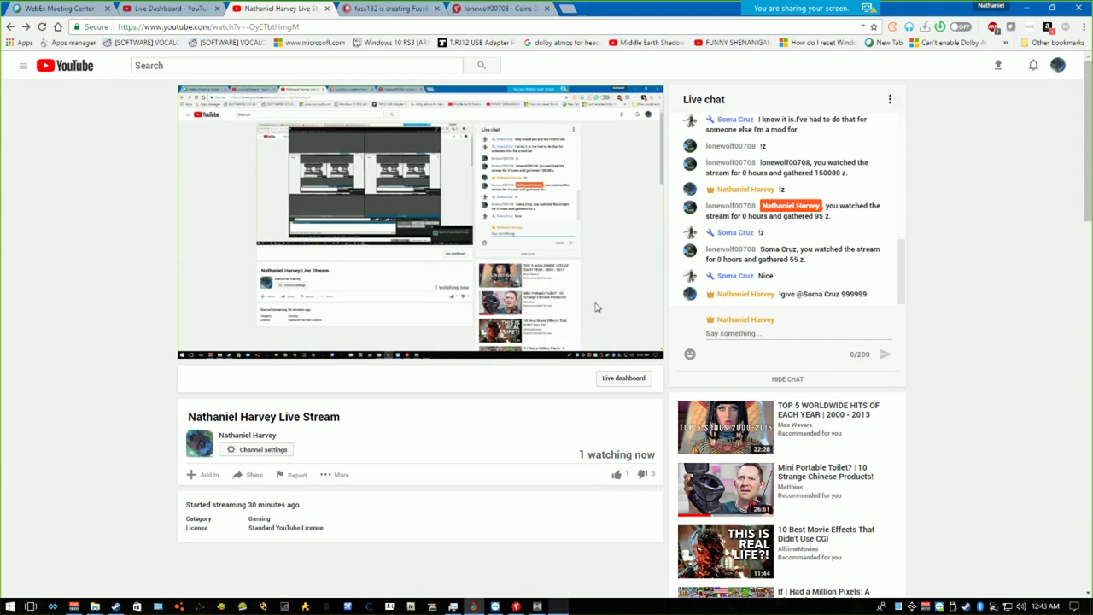
- Check FussBot's Coins settings and post a !reward command mentioning the same viewer
key("alt+Tab")
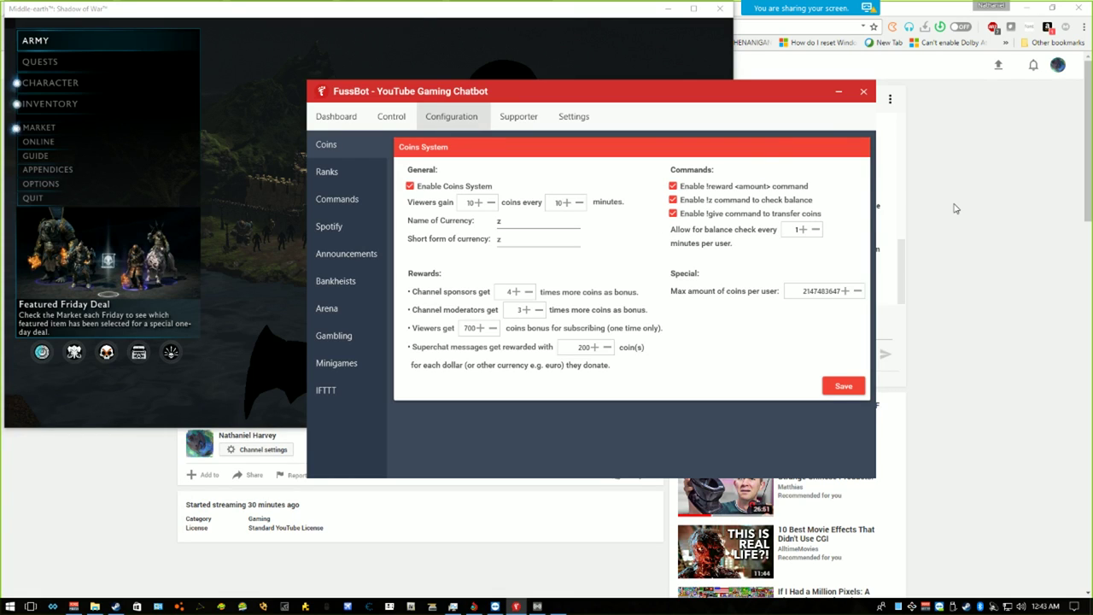
left_click(955, 209)
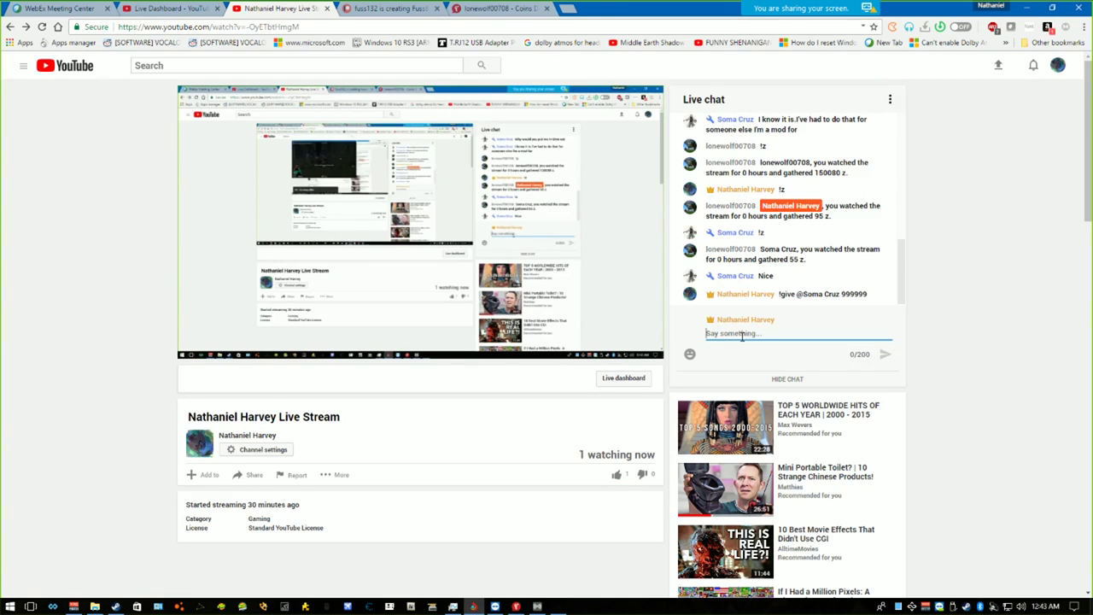
type("!reward")
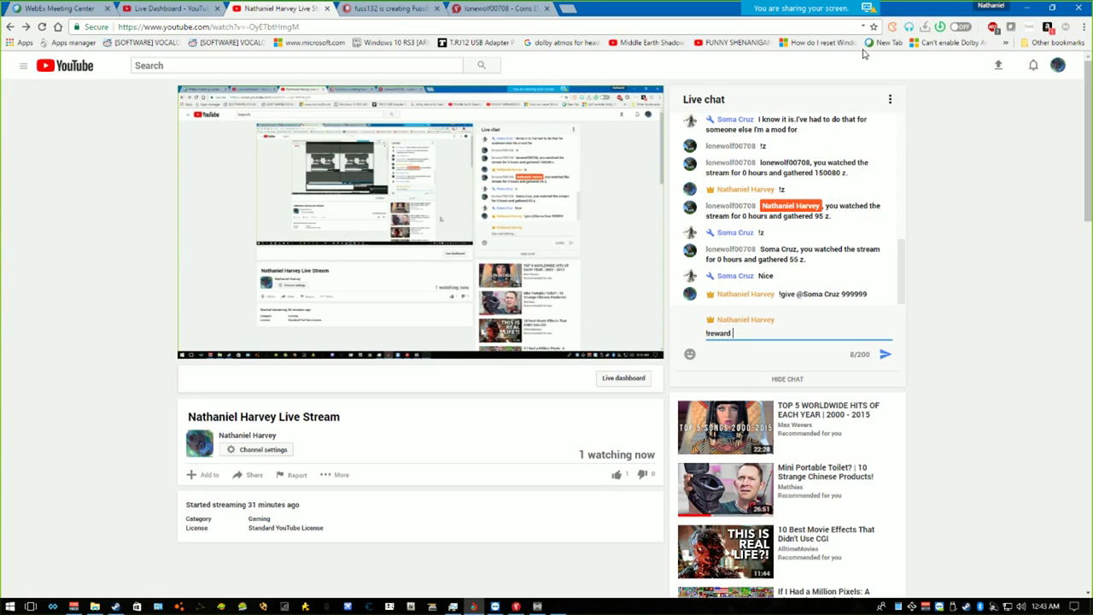
type("@Soma Cruz")
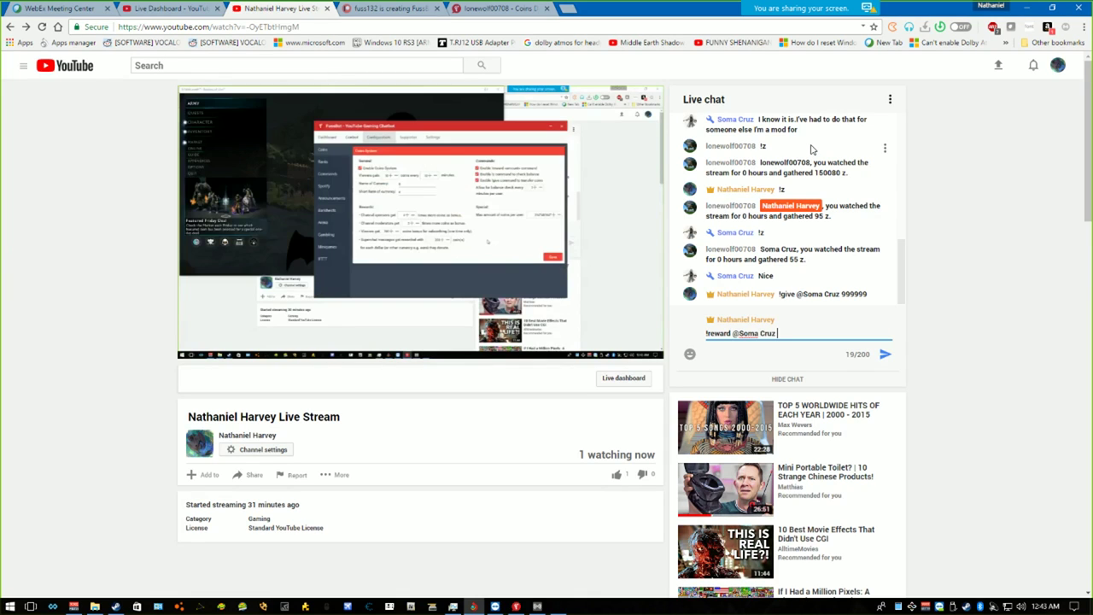
key("alt+Tab")
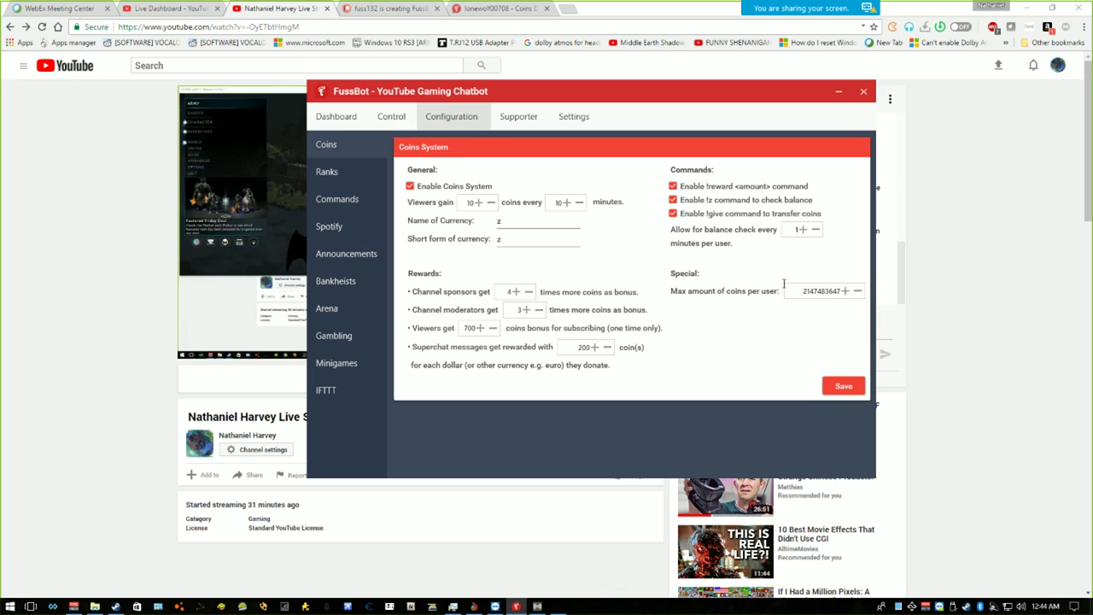
key("alt+Tab")
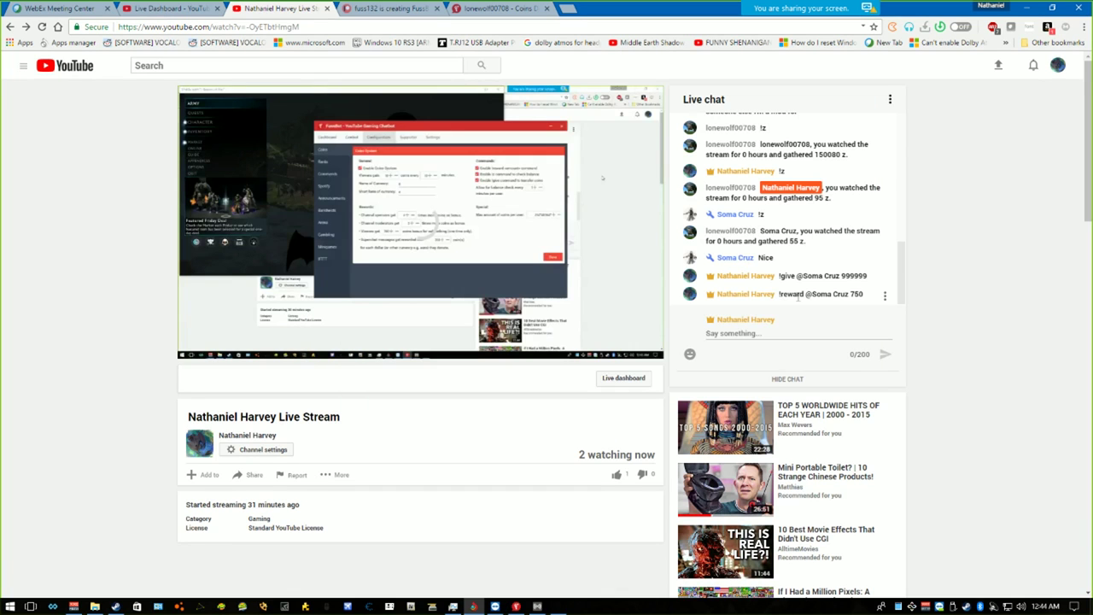
- Resend the earlier !reward message with the 750 amount removed
triple_click(859, 296)
key("ctrl+c")
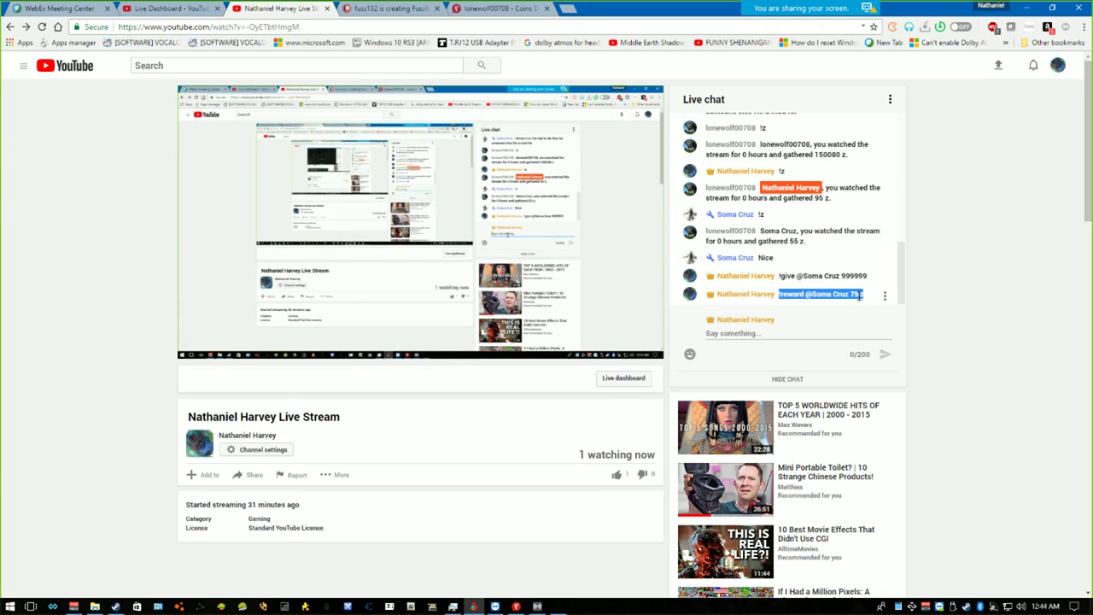
left_click(763, 341)
key("ctrl+v")
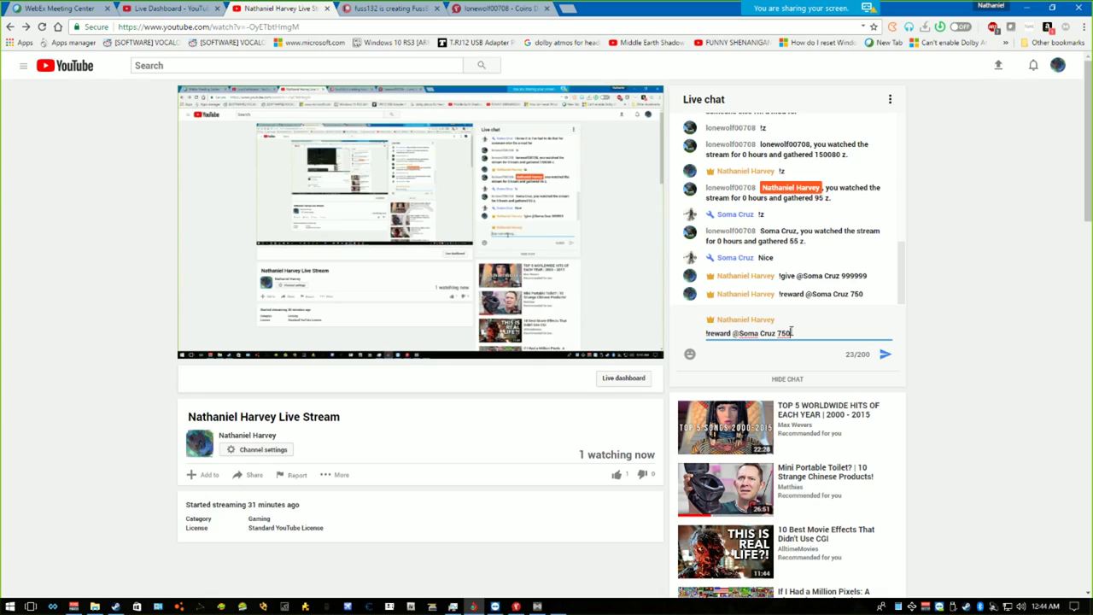
key("BackSpace")
key("BackSpace")
key("BackSpace")
key("BackSpace")
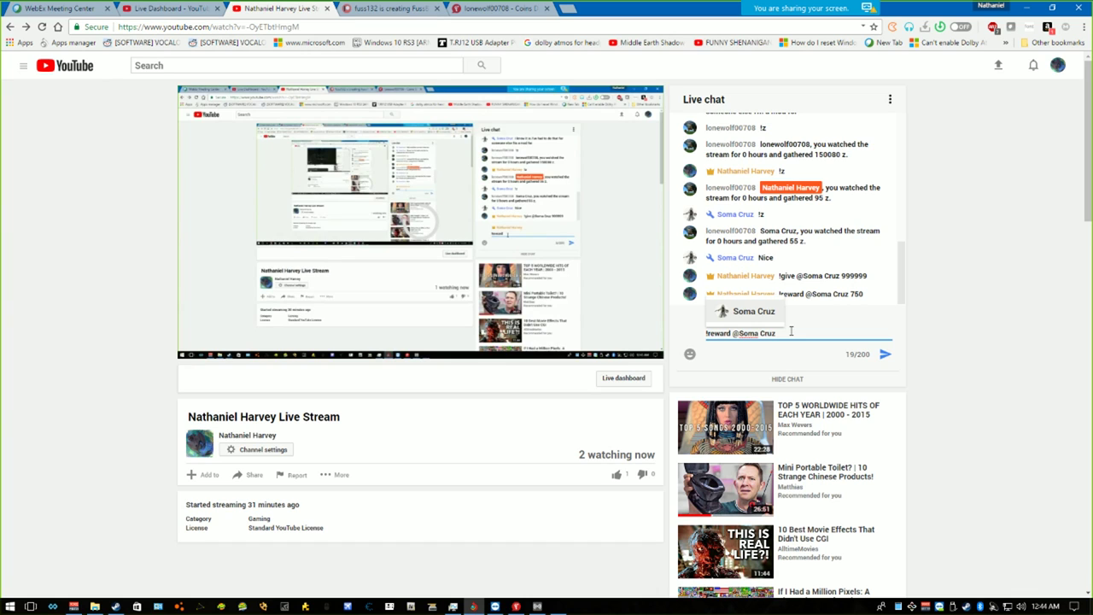
key("BackSpace")
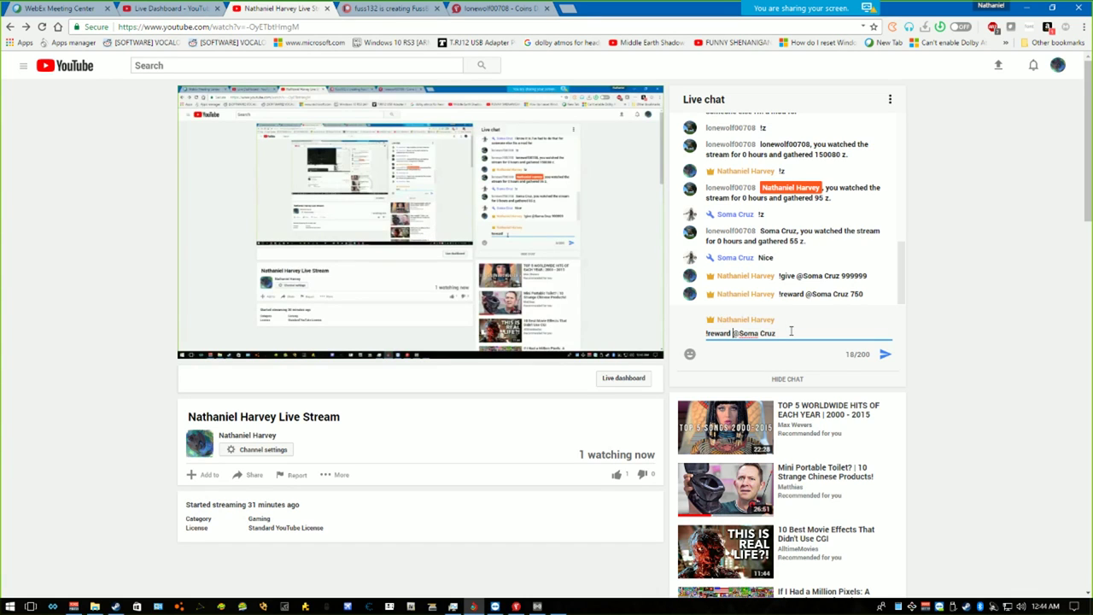
key("Return")
- Sign in by entering and submitting the two-factor verification code
key("ctrl+Tab")
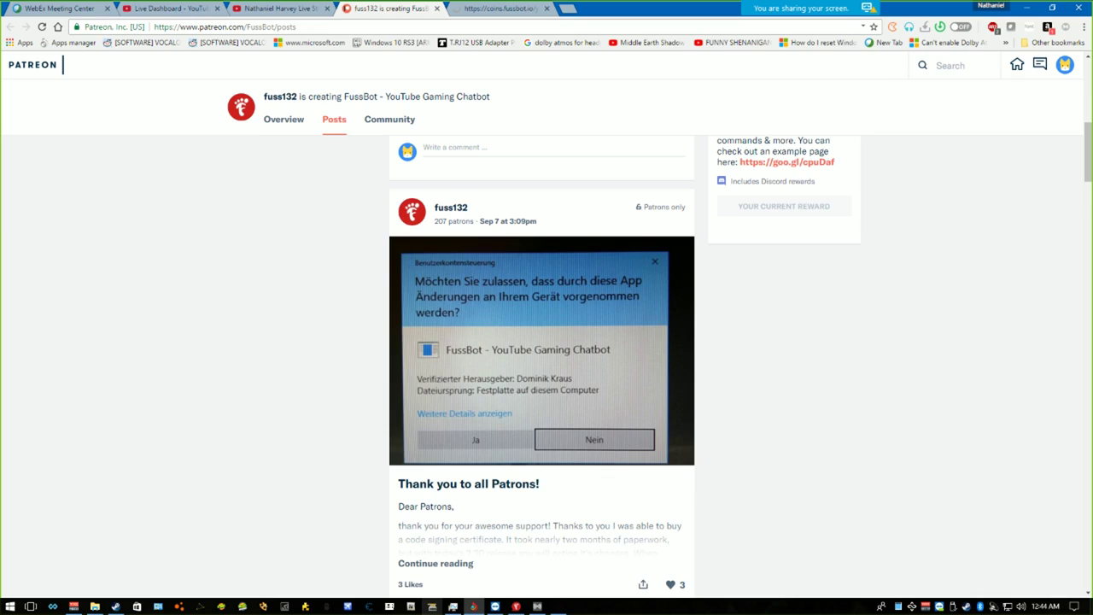
key("alt+Tab")
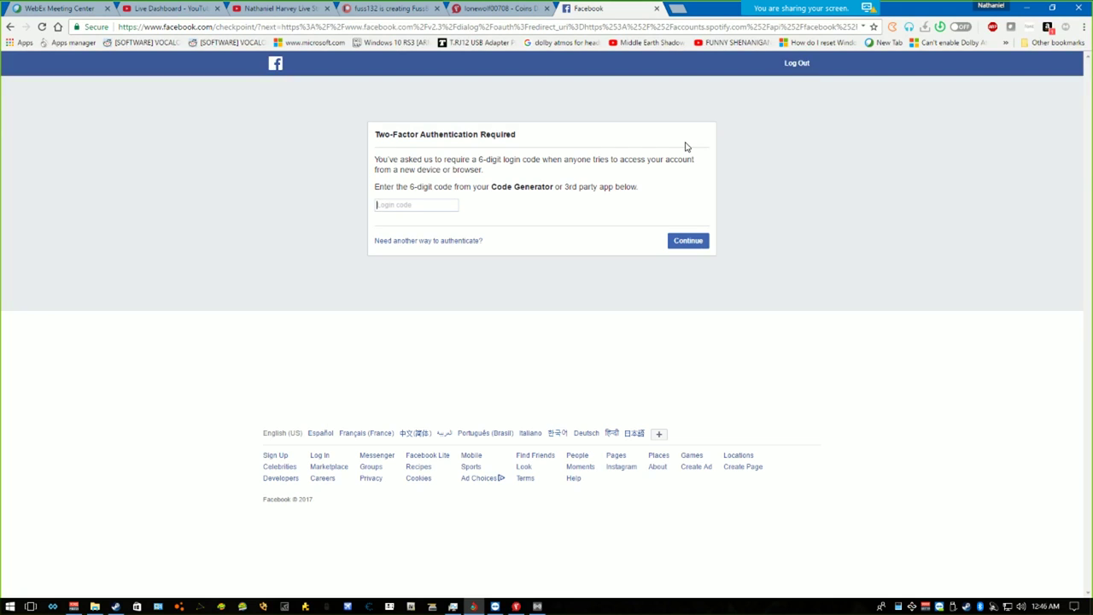
left_click(688, 239)
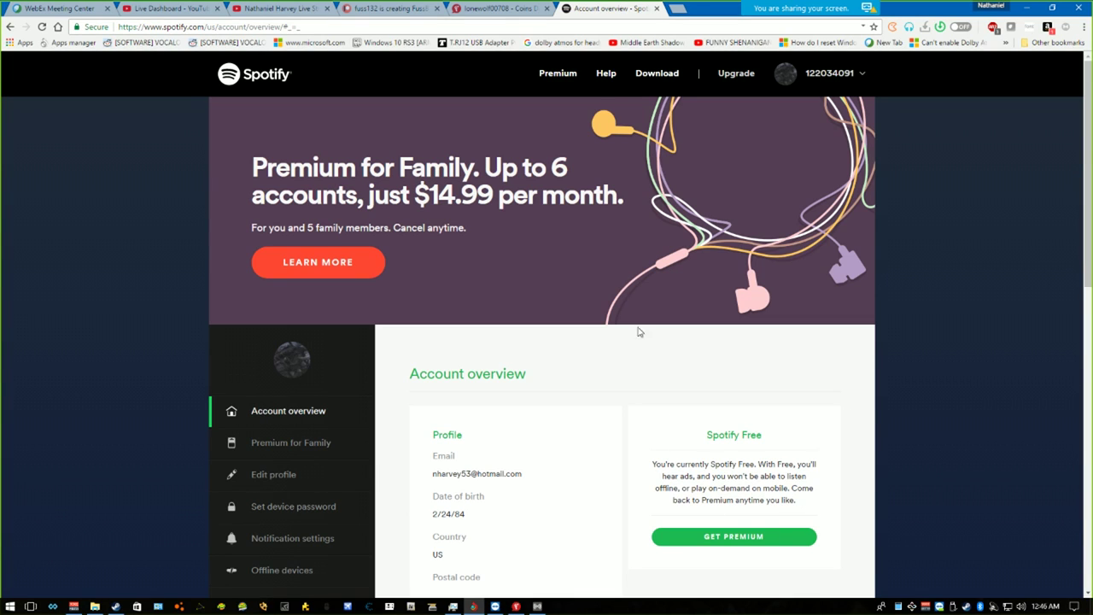
- Download the Spotify installer for Windows and return to the Spotify account overview
left_click(655, 75)
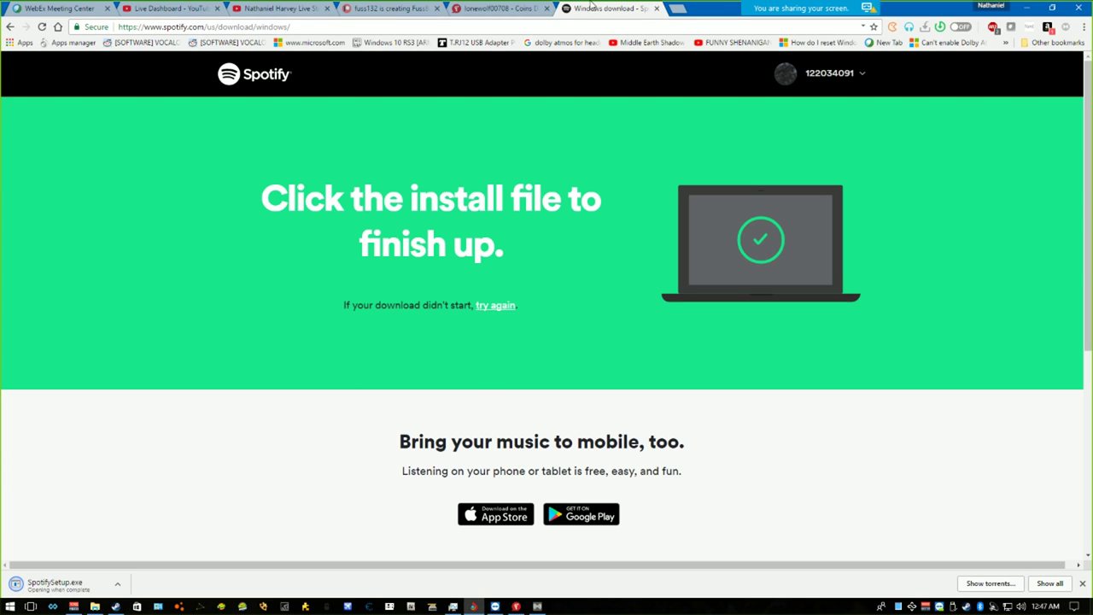
left_click(842, 81)
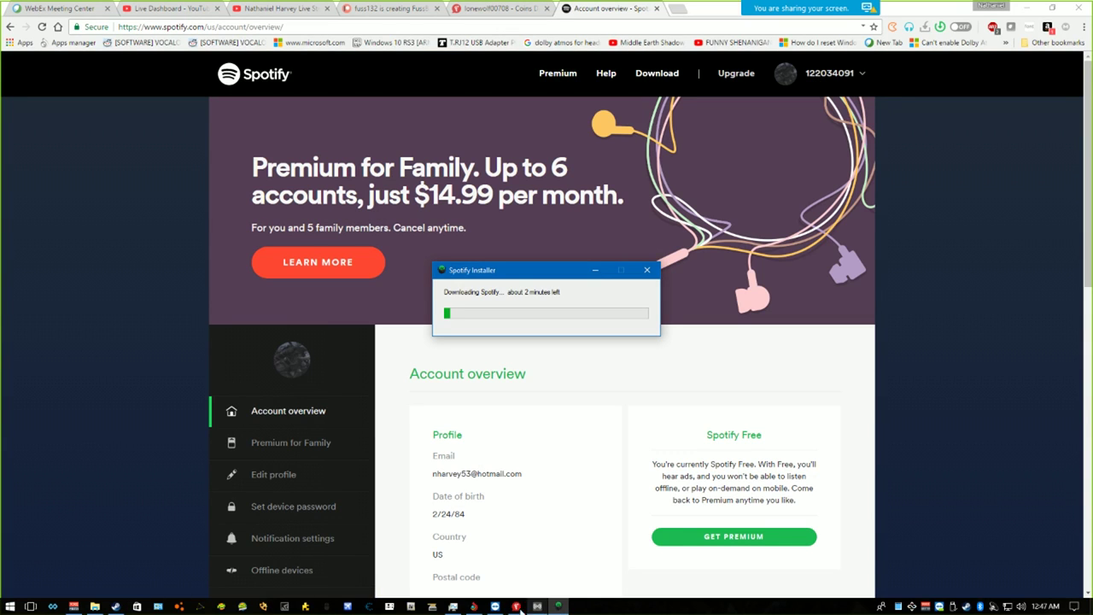
left_click(516, 607)
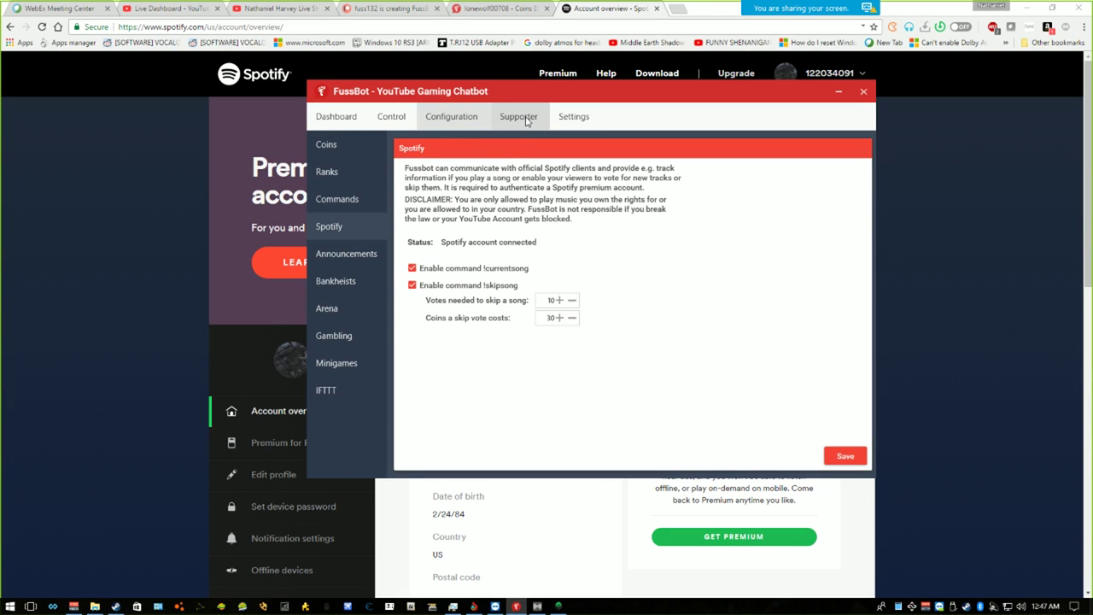
- Browse FussBot's coins, supporter and authentication pages, ending on the stream chat view
left_click(341, 118)
left_click(573, 117)
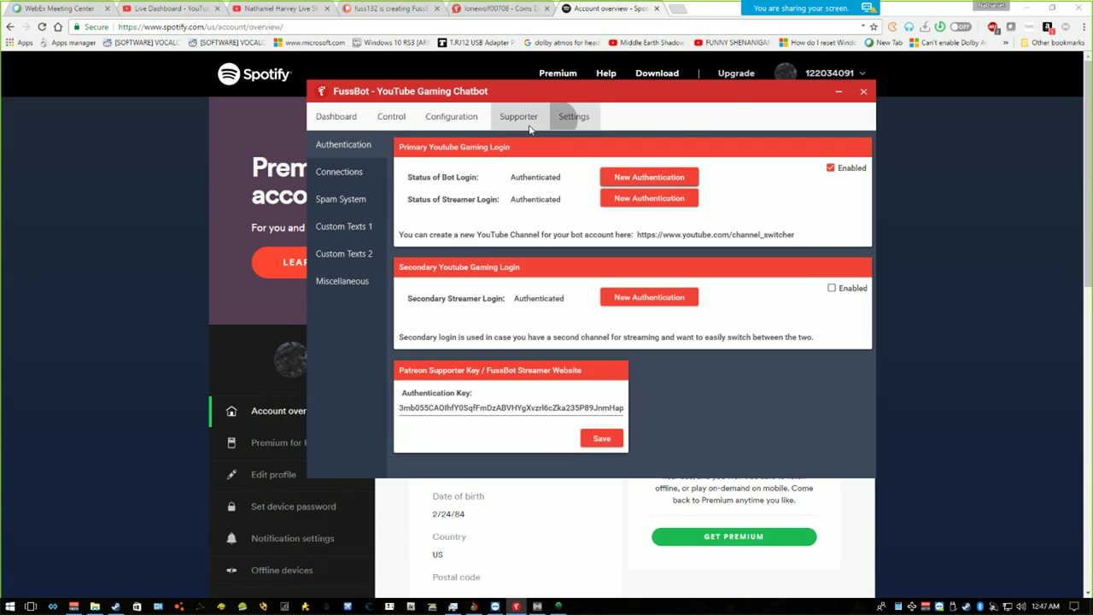
left_click(527, 124)
left_click(451, 117)
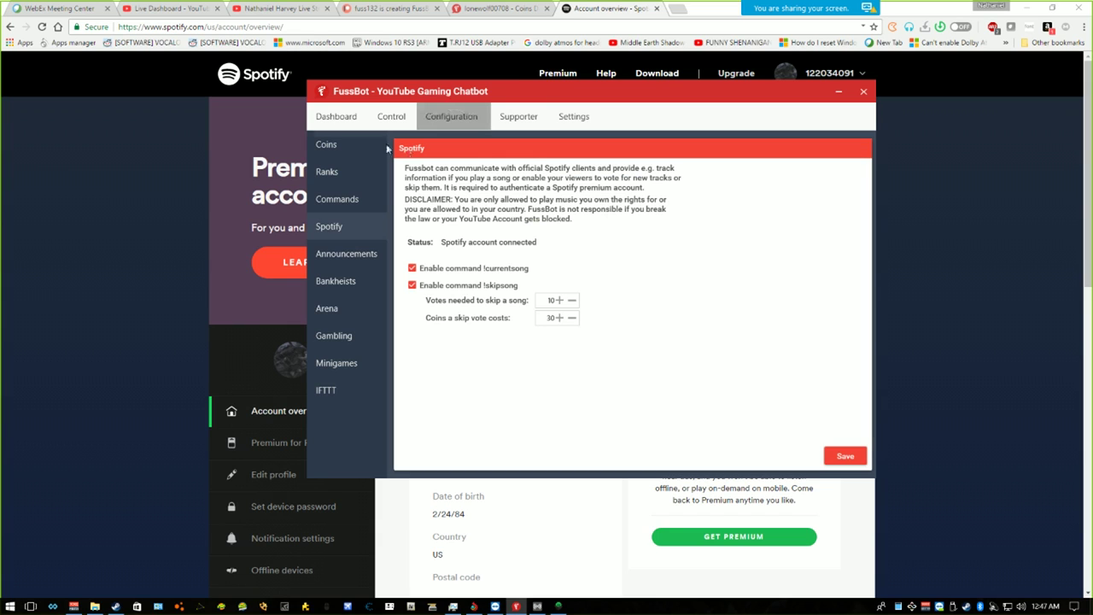
left_click(385, 147)
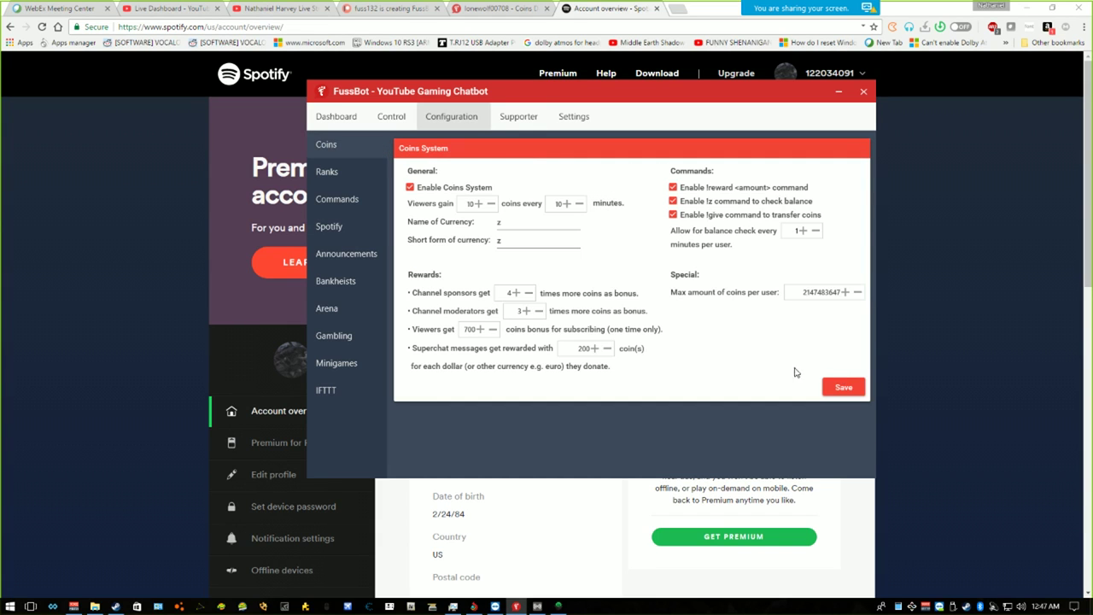
left_click(507, 117)
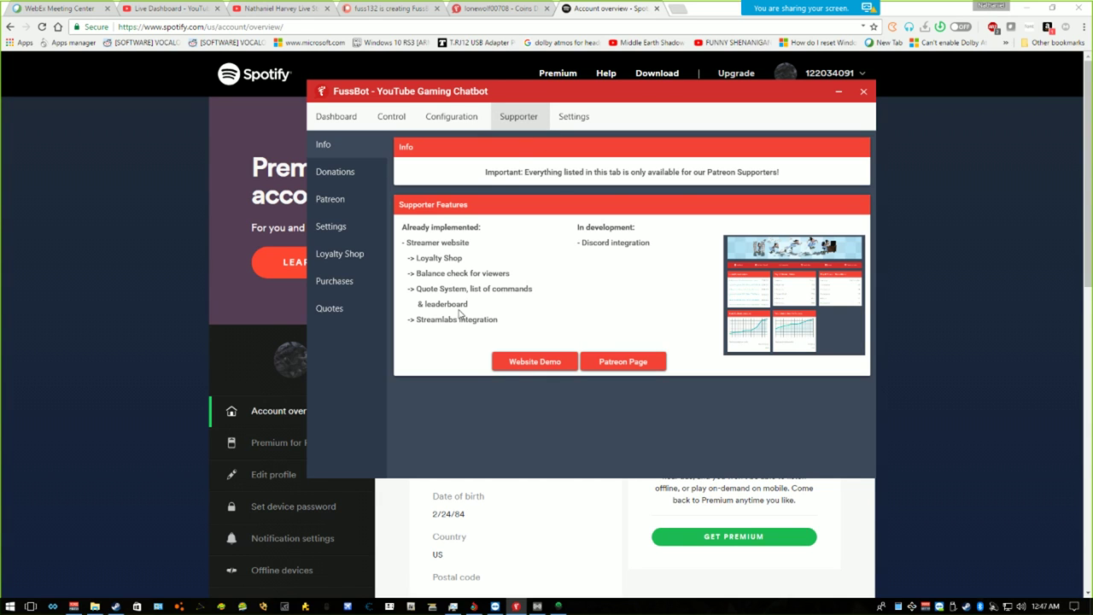
left_click(573, 116)
left_click(513, 118)
left_click(436, 116)
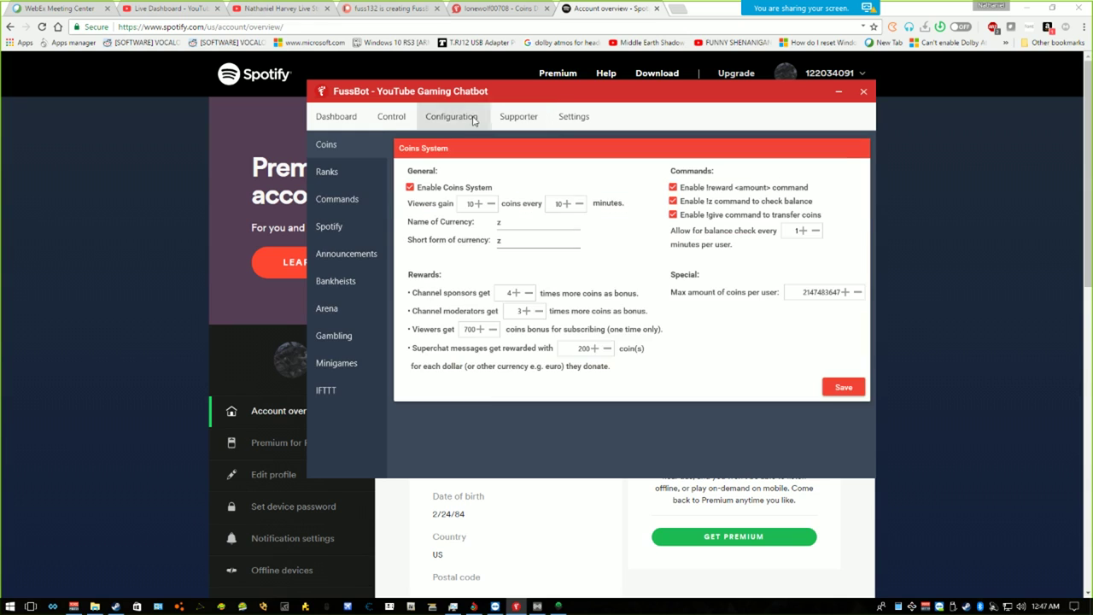
left_click(385, 121)
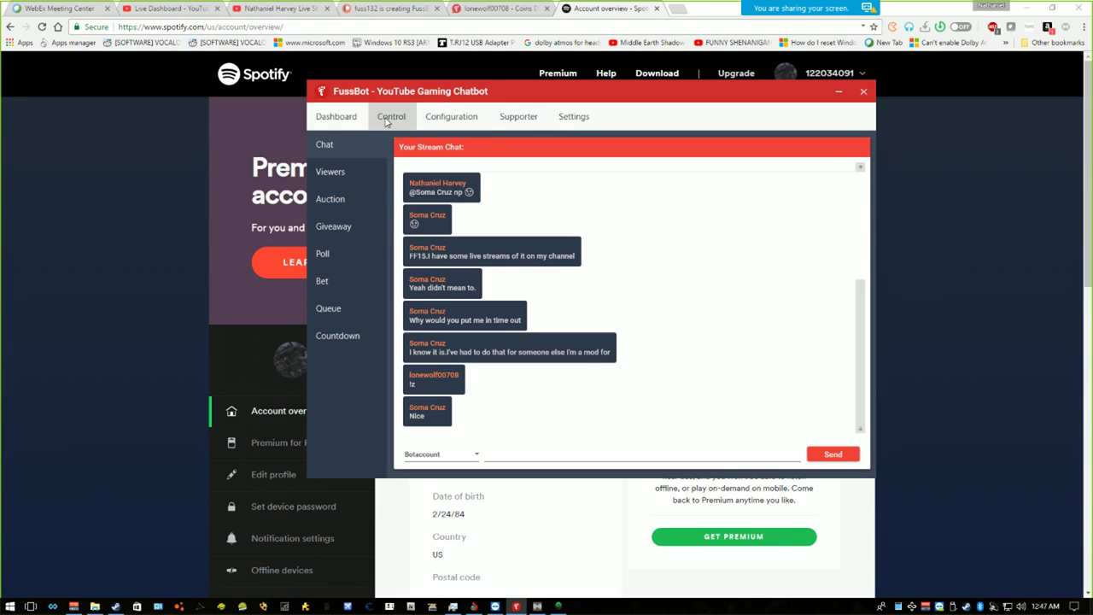
- As the bot, tell the mentioned viewer 'We are not detecting audio from you. Is your mic', then view the Dashboard
left_click(487, 453)
type("@")
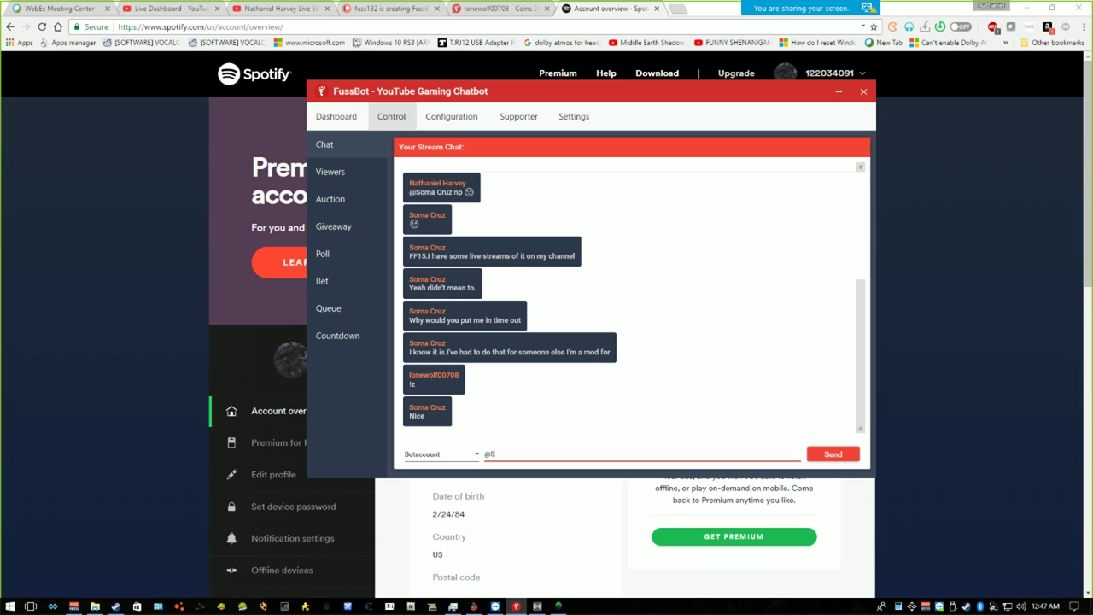
type("SomaCruz")
key("End")
type("We are no")
type("t detecting audio from you.")
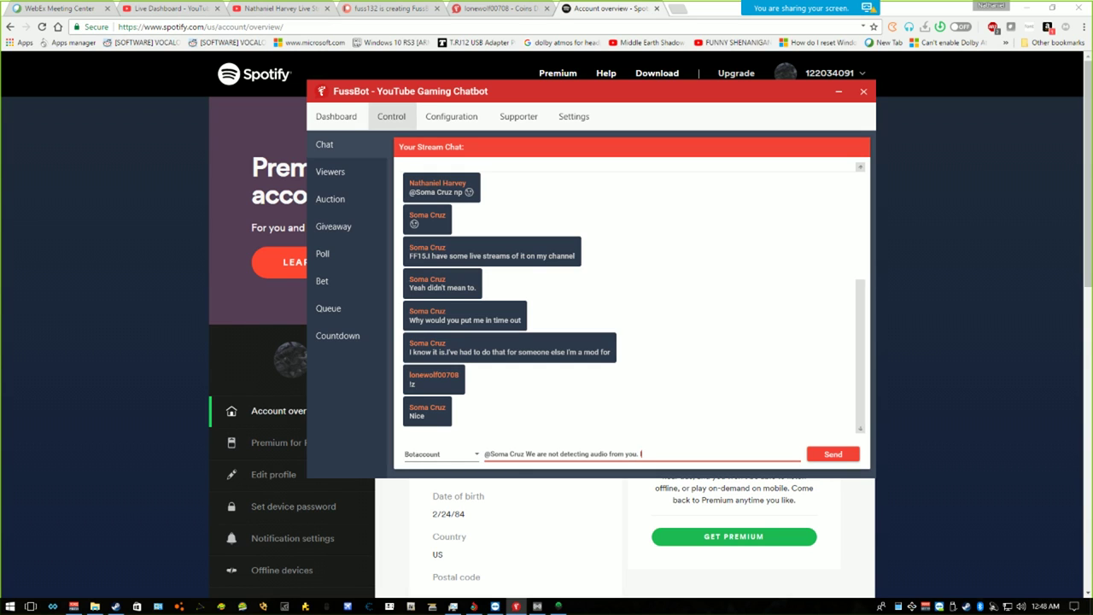
type(" Is your mic")
left_click(336, 116)
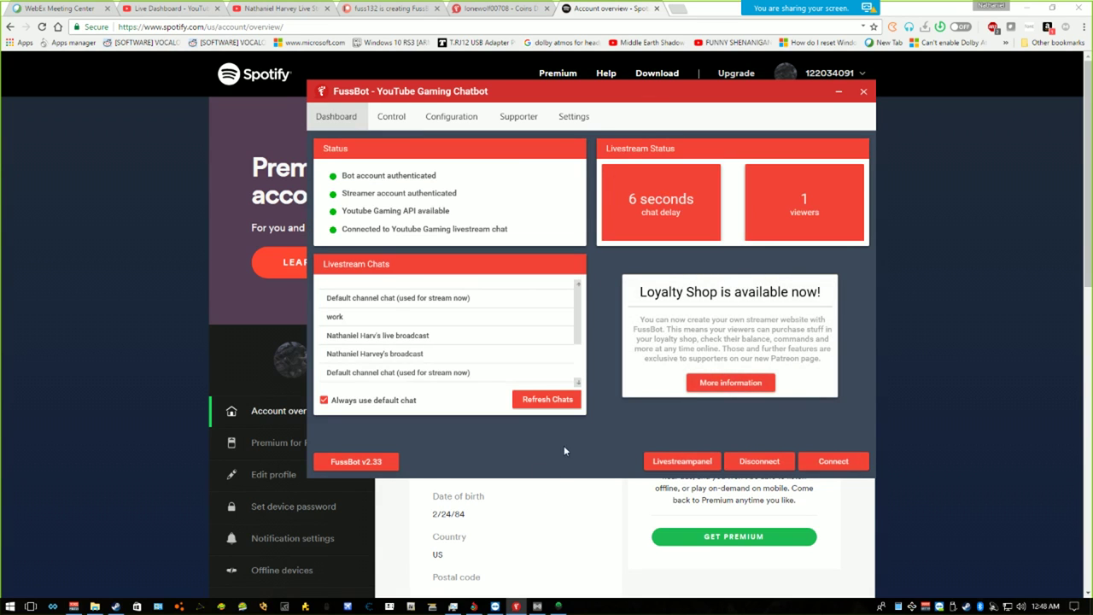
- Check the bot's reply in YouTube live chat, then start Login with YouTube on the FussBot coins site
left_click(139, 138)
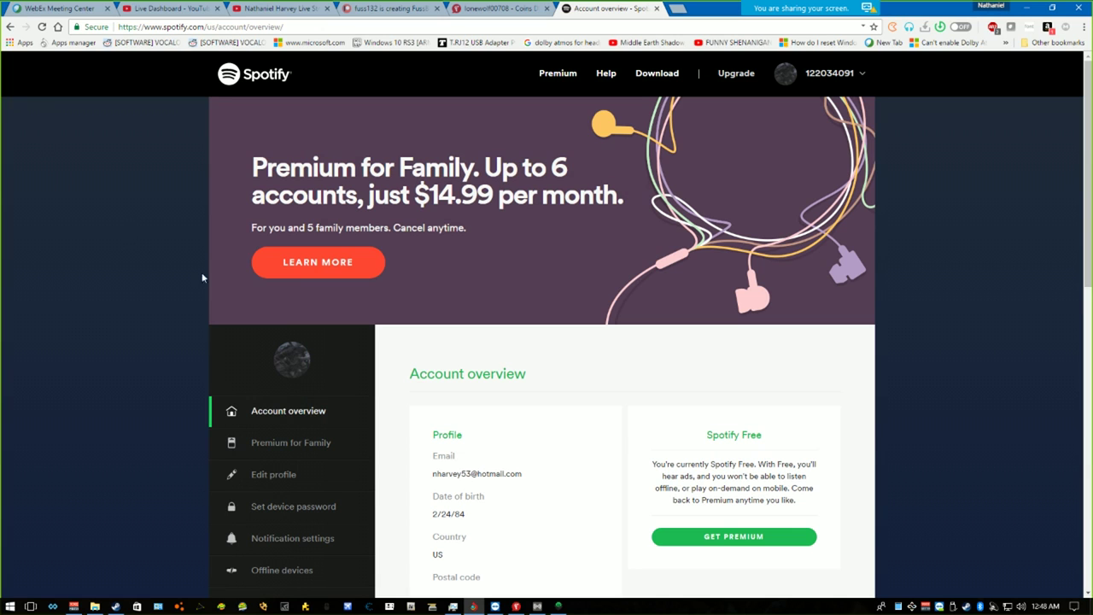
key("ctrl+3")
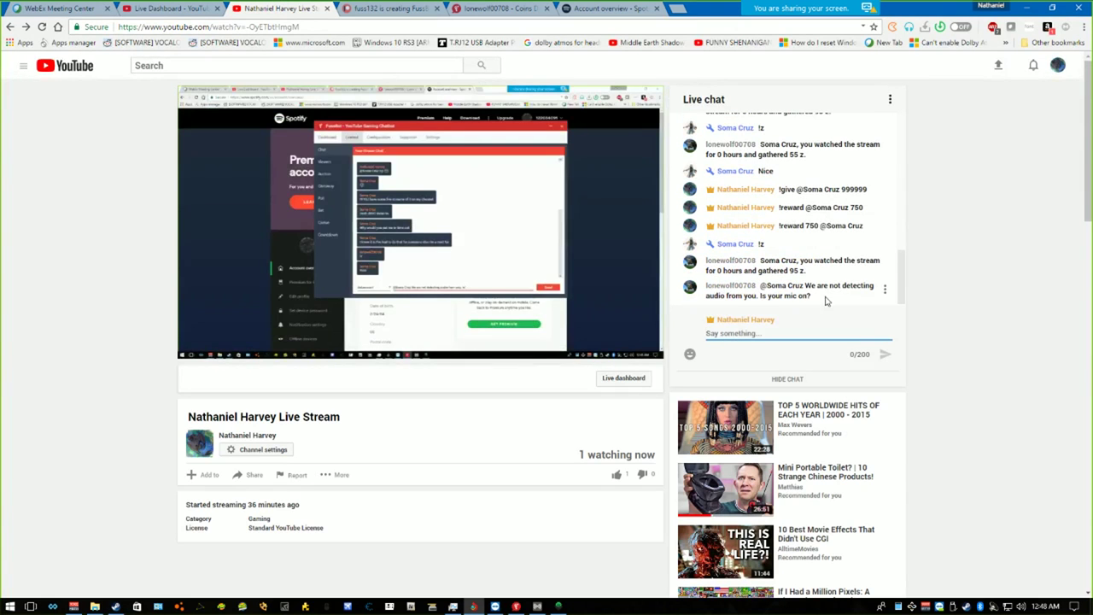
left_click(885, 289)
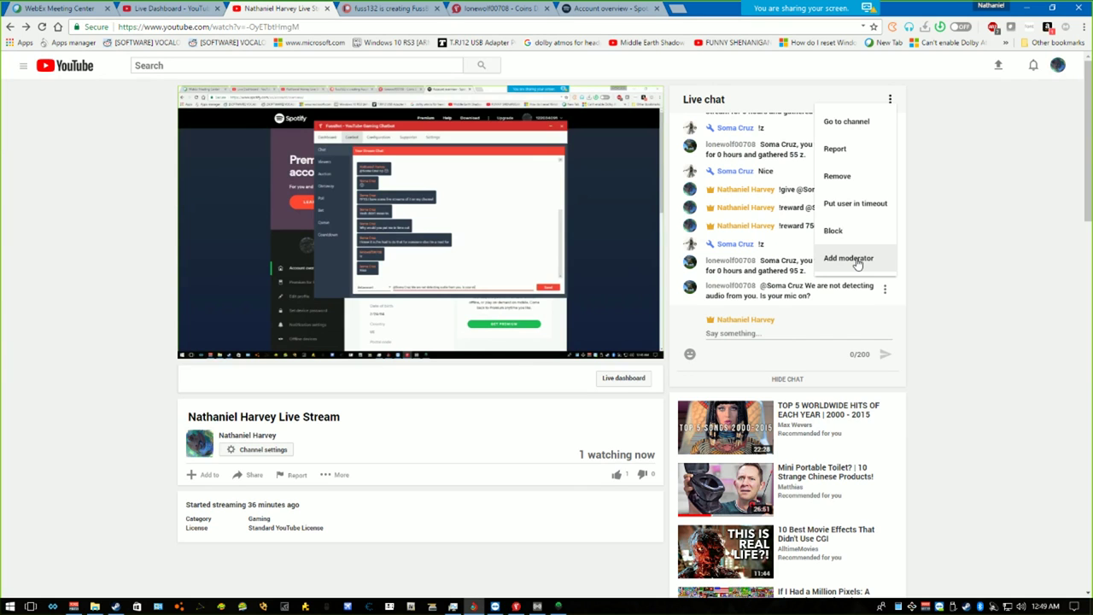
left_click(501, 7)
left_click(518, 355)
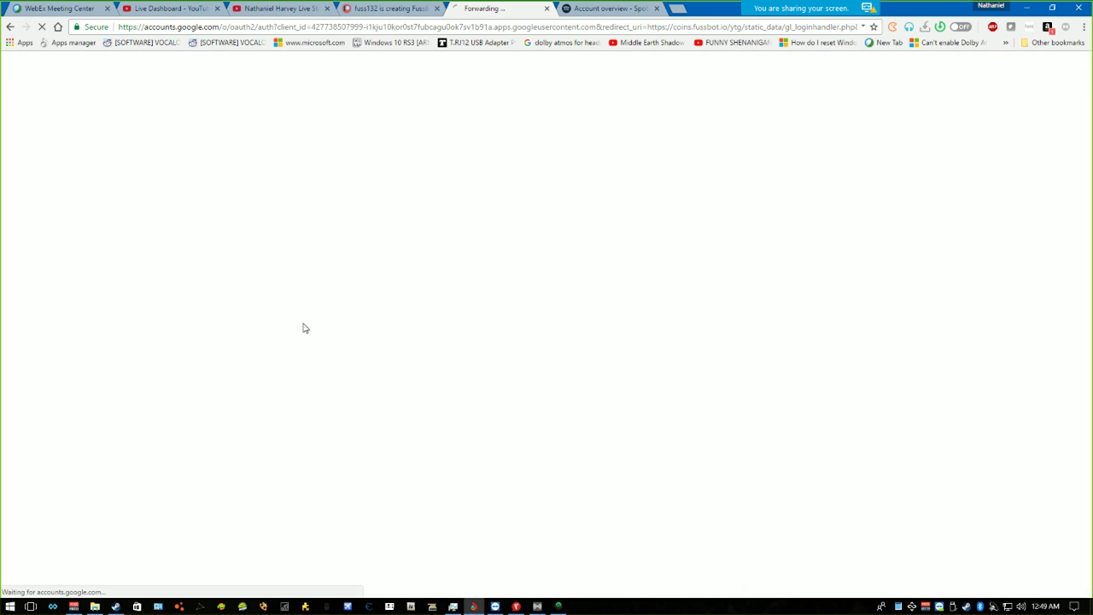
- Launch the Spotify desktop app to its login screen, minimize it, and view FussBot's Supporter features
key("ctrl+Tab")
mouse_move(558, 607)
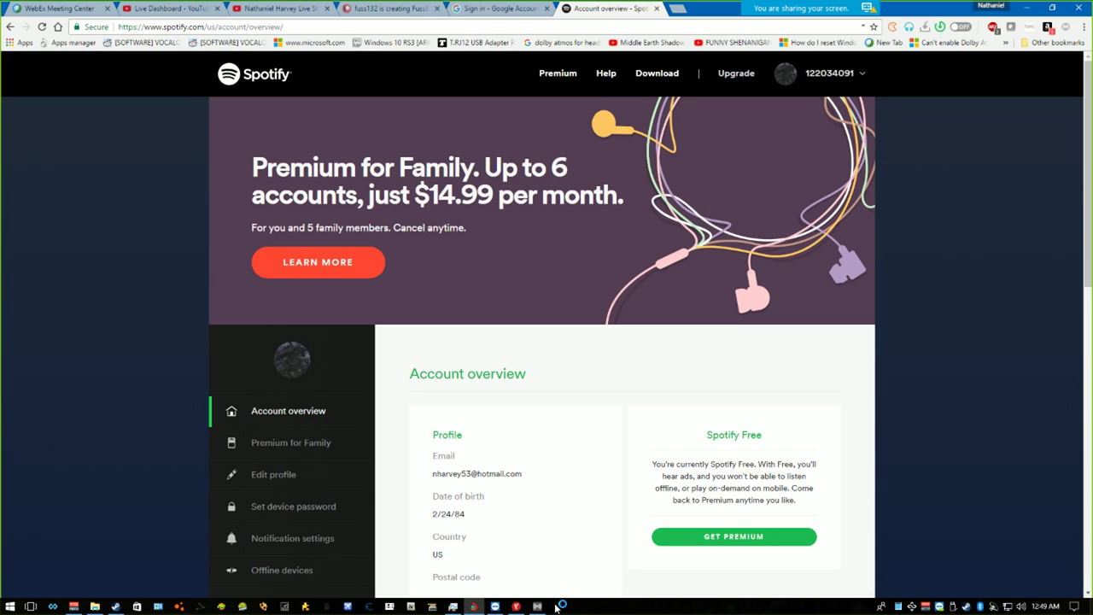
left_click(557, 607)
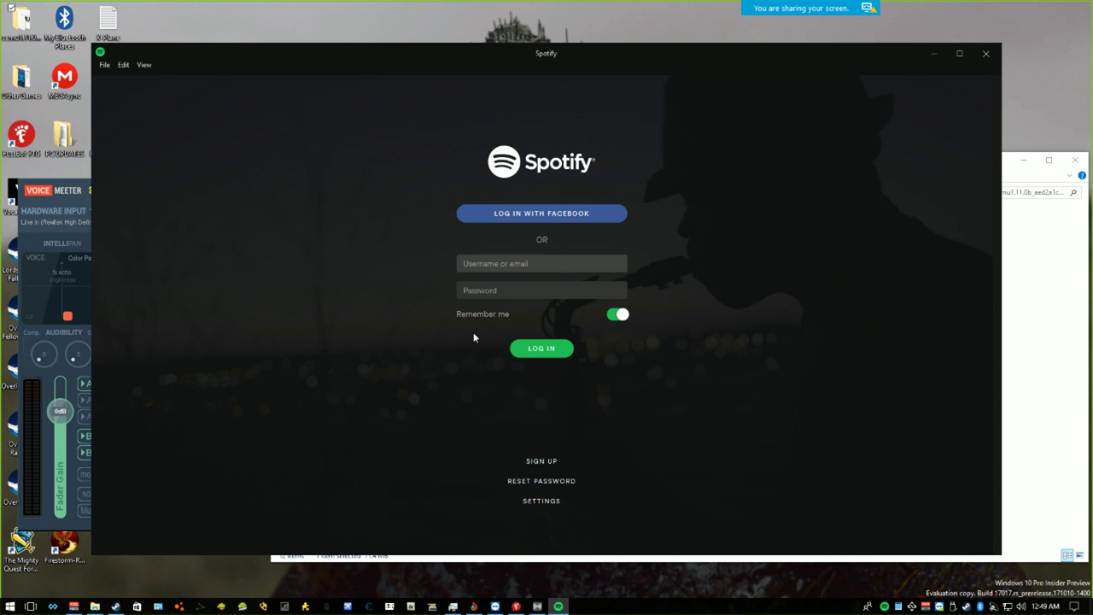
left_click(931, 53)
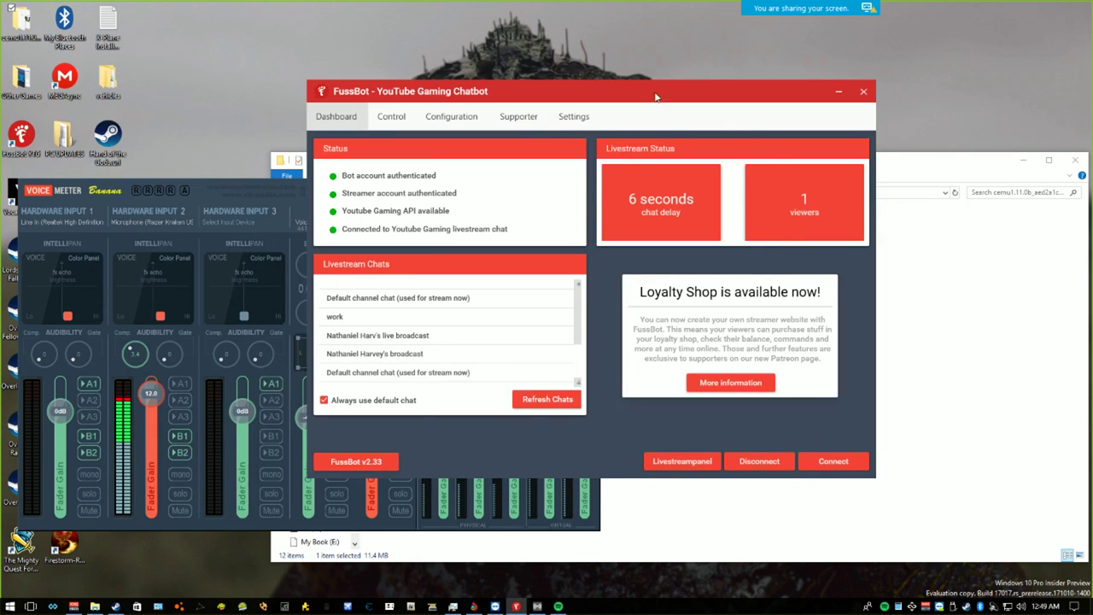
left_click(513, 117)
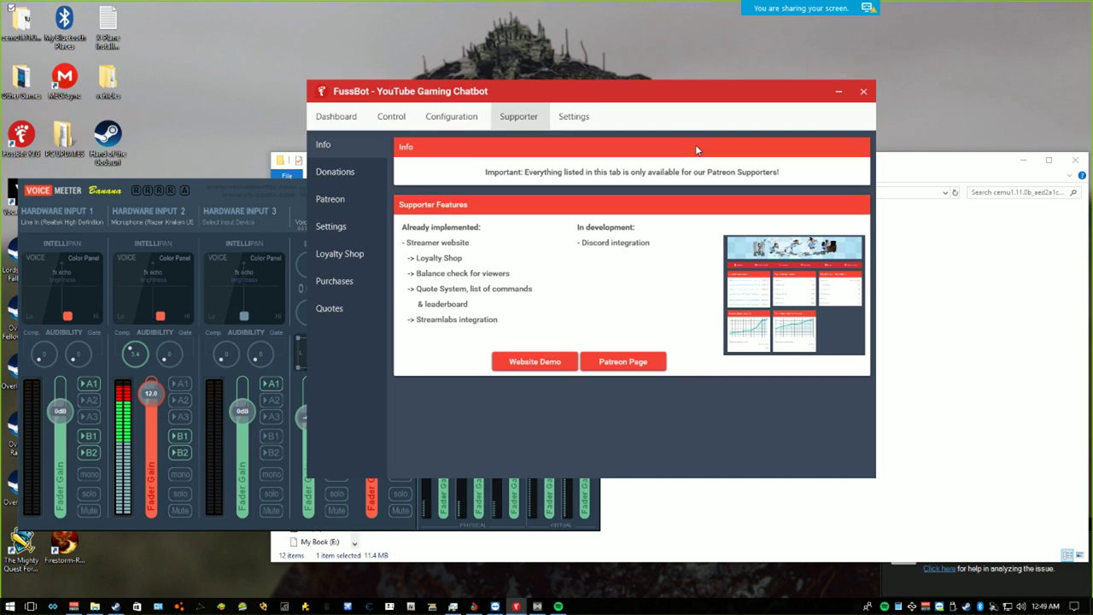
- Send a !reward command in FussBot's chat granting the viewer 10 coins
left_click(391, 116)
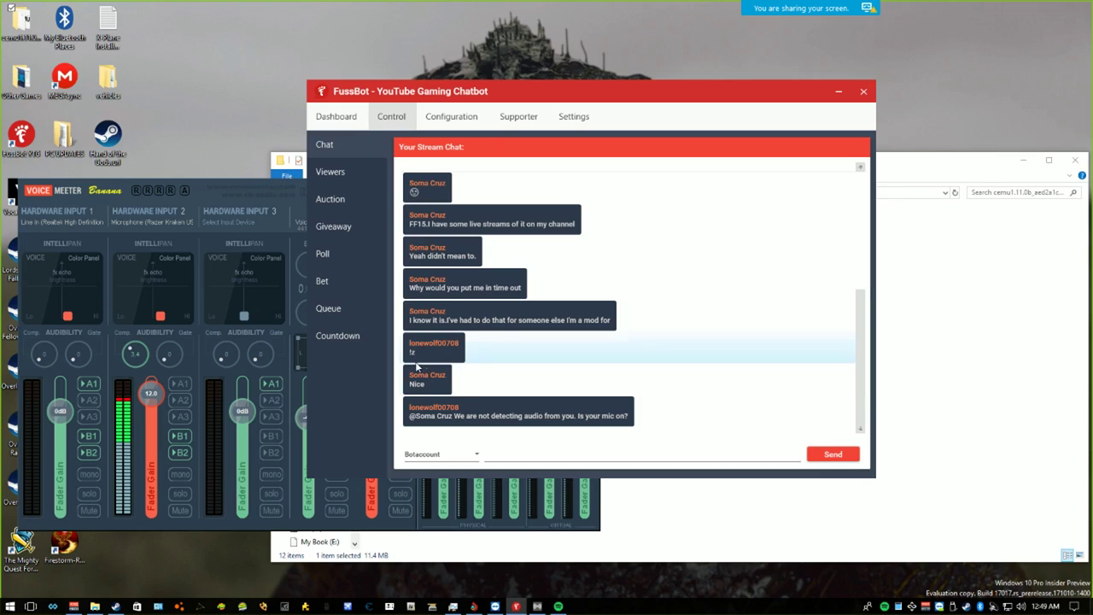
left_click(508, 453)
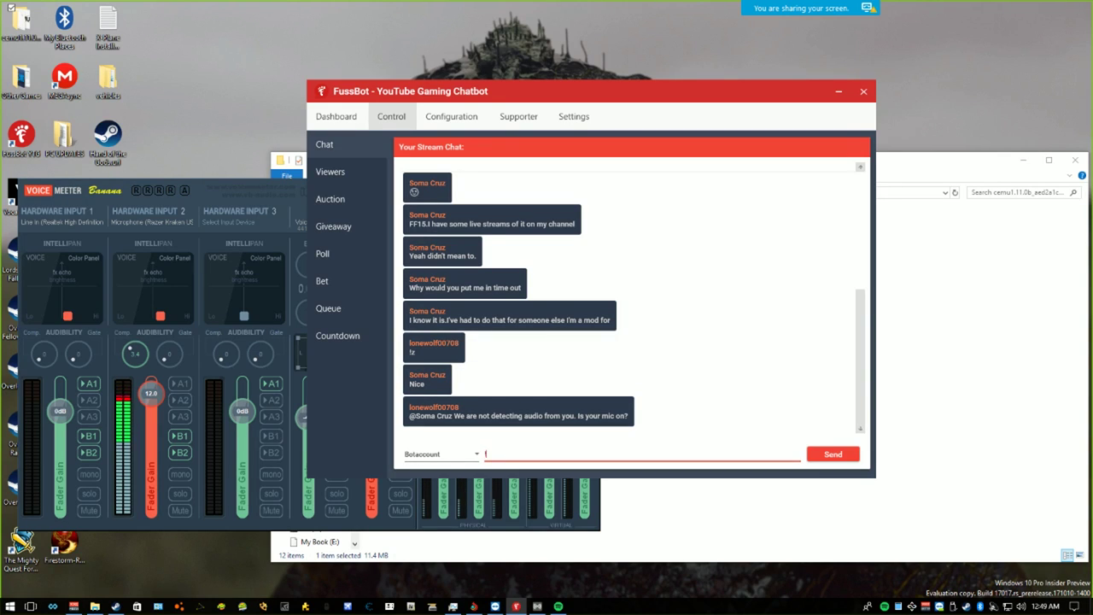
type("!reward @i")
key("BackSpace")
type("S")
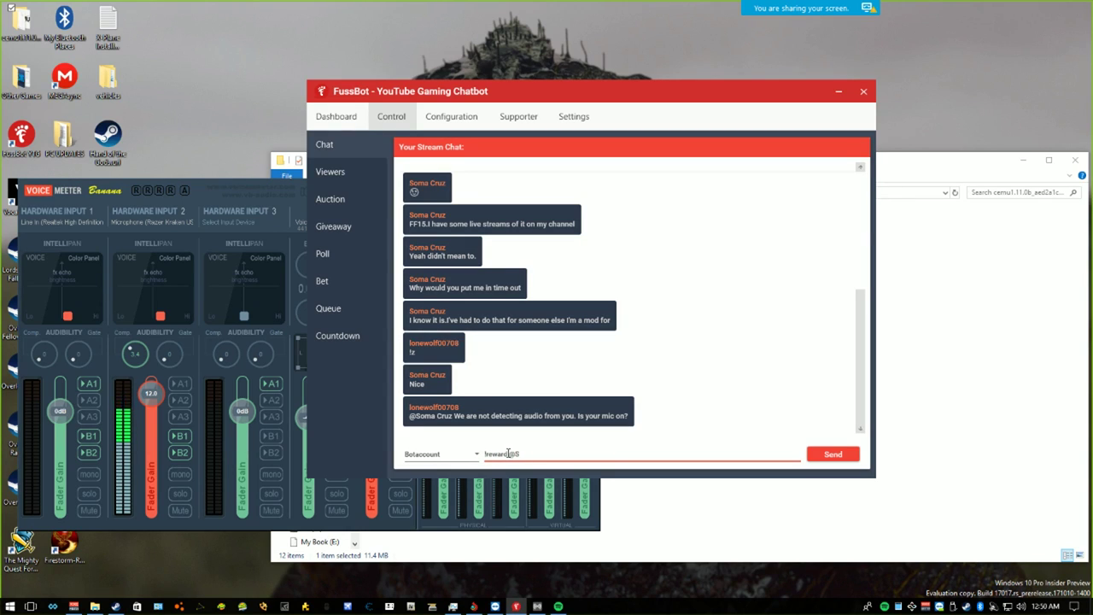
type("oma Cruz 100")
key("Return")
- Check the bot's status overview and chat, then move to the YouTube live dashboard
mouse_move(80, 610)
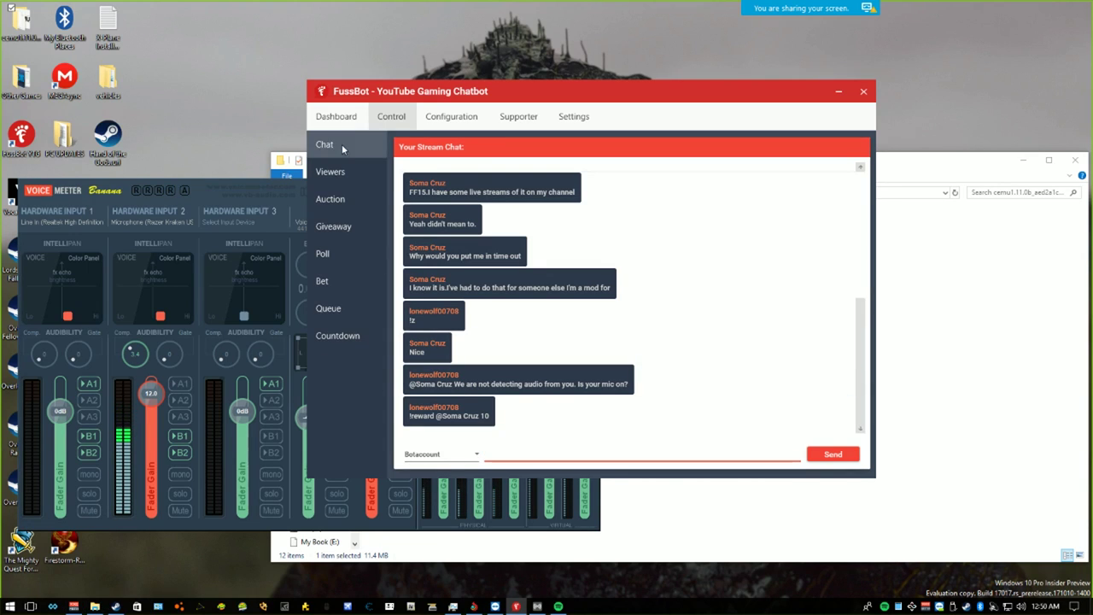
left_click(333, 119)
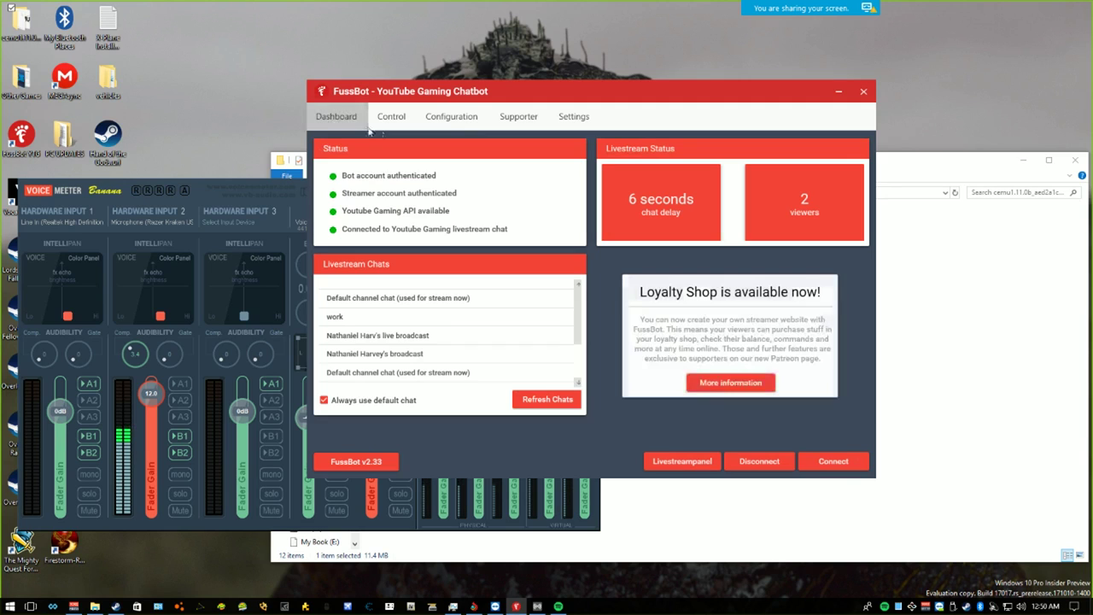
left_click(390, 117)
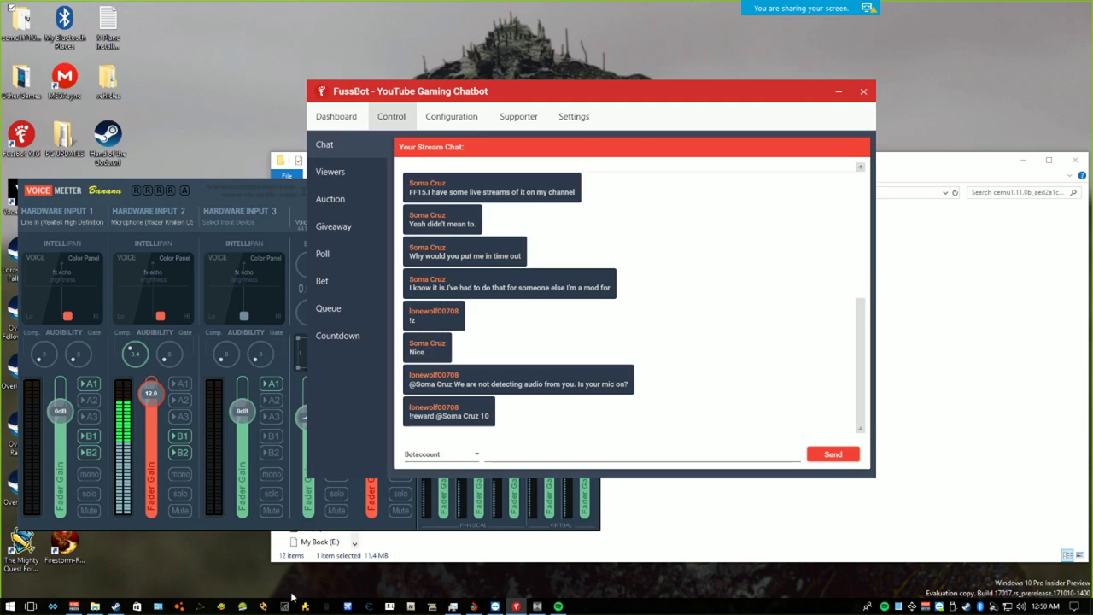
left_click(515, 606)
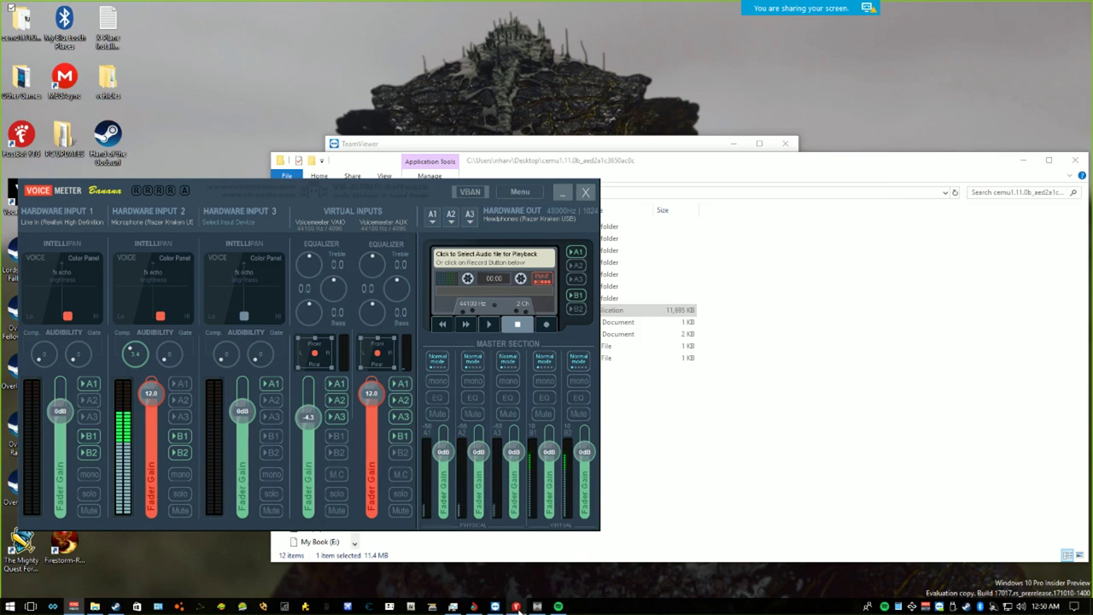
left_click(516, 606)
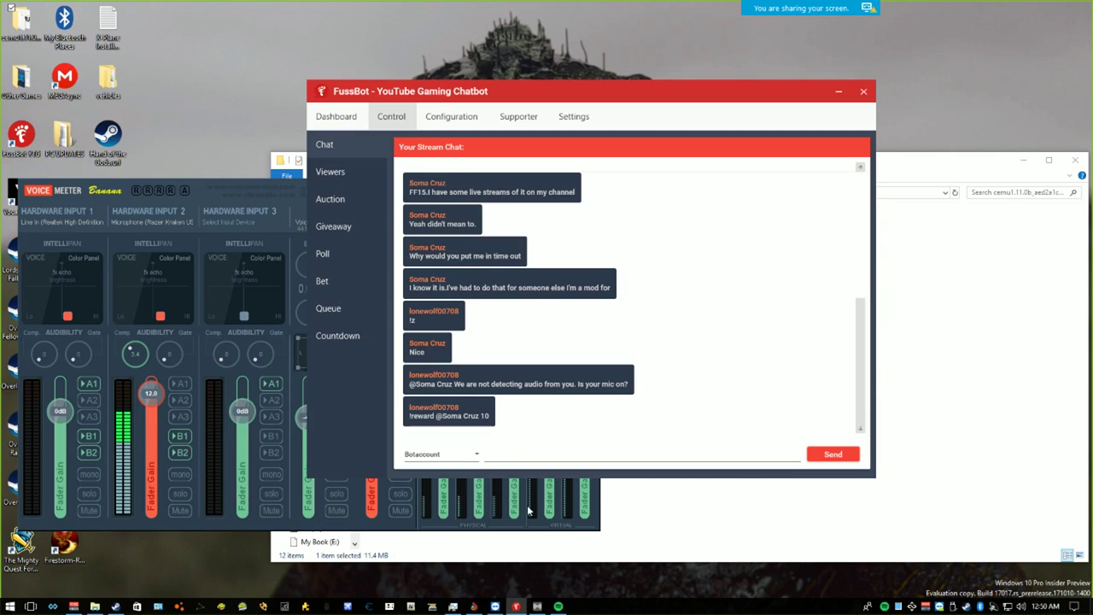
key("alt+Tab")
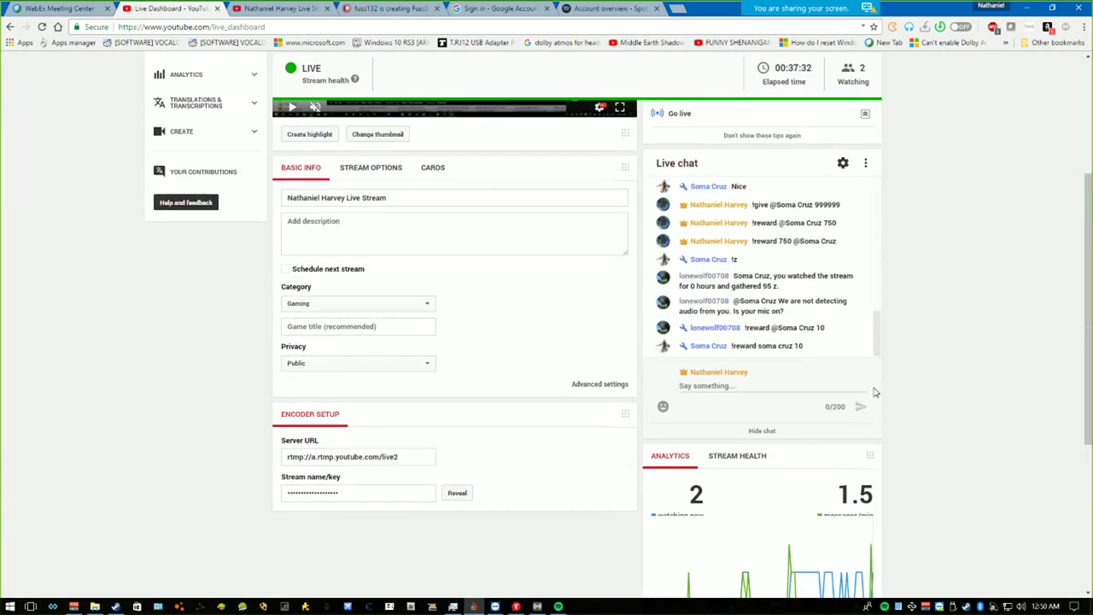
- Post !z in live chat to get the 175 z balance, then open FussBot's Coins settings
left_click(736, 385)
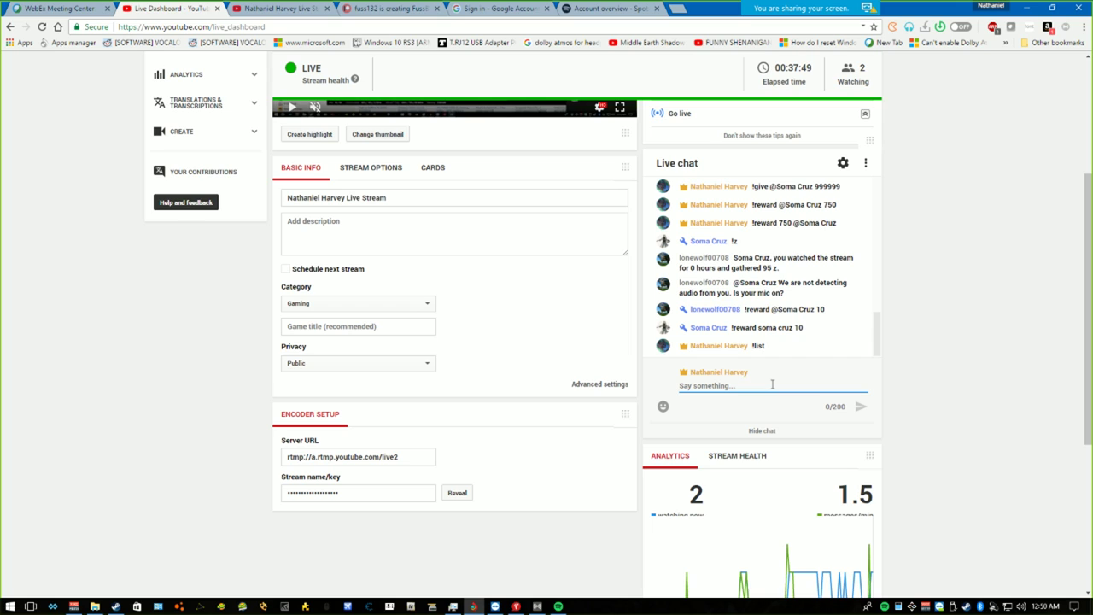
type("!z")
key("Return")
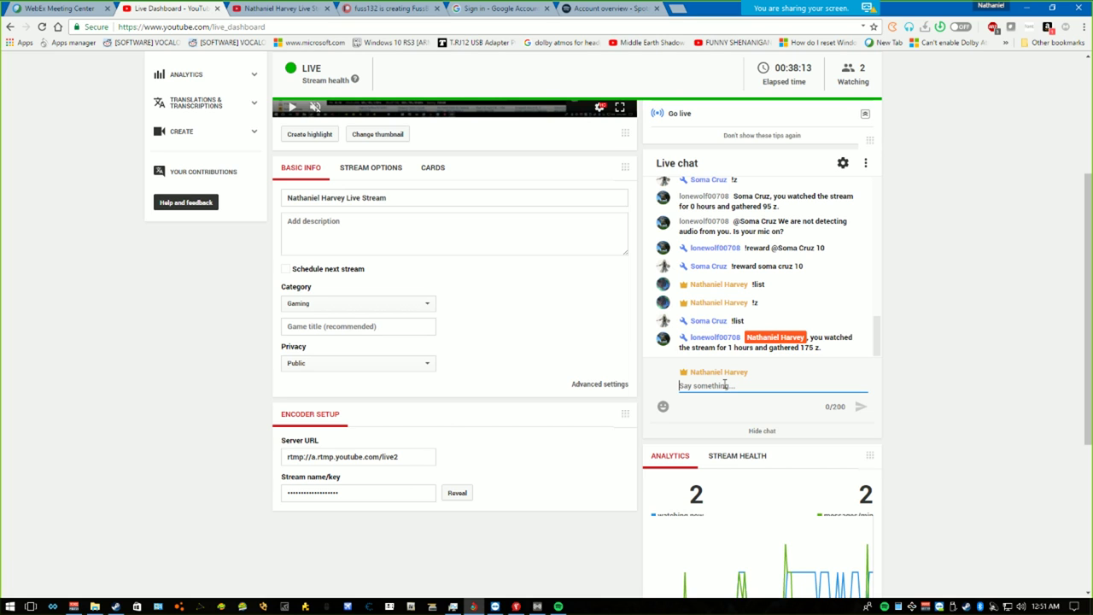
key("alt+Tab")
left_click(449, 116)
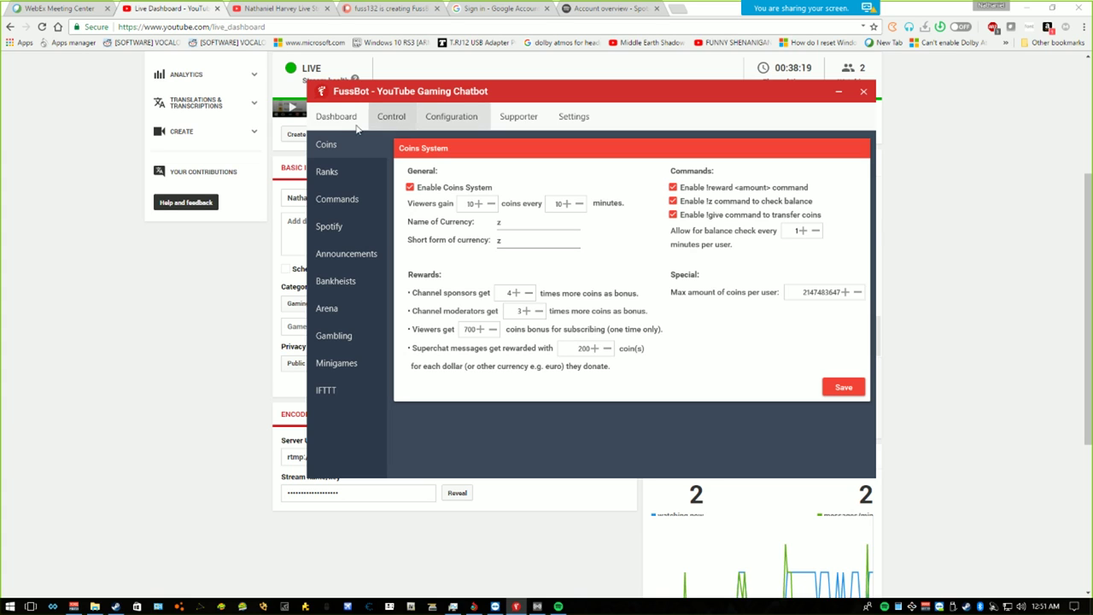
- Browse FussBot's status, chat, countdown and betting panels, then close the bot window
left_click(340, 118)
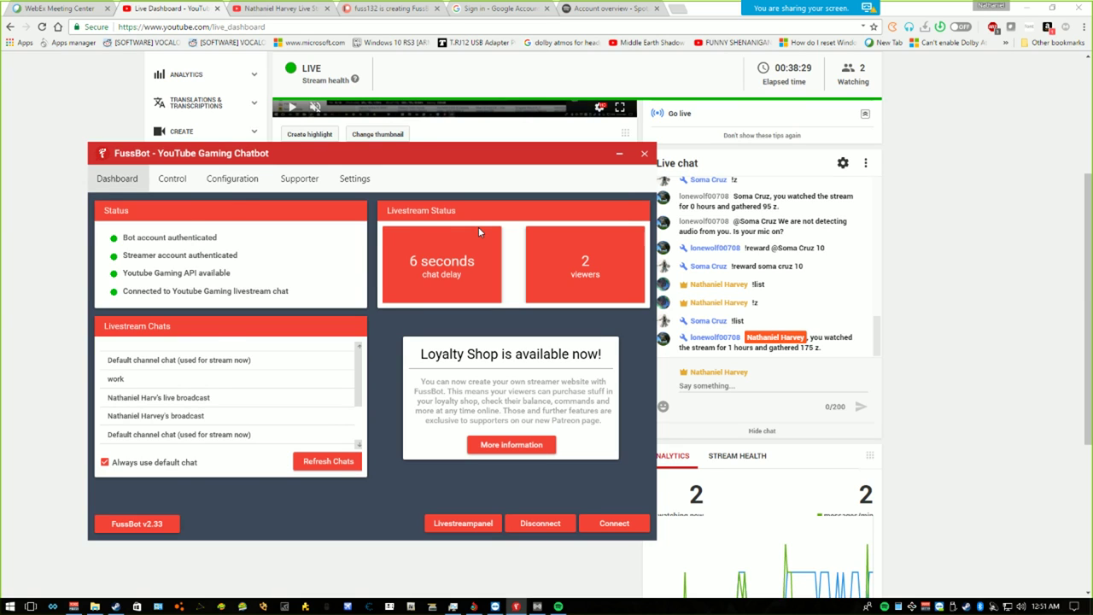
left_click(172, 178)
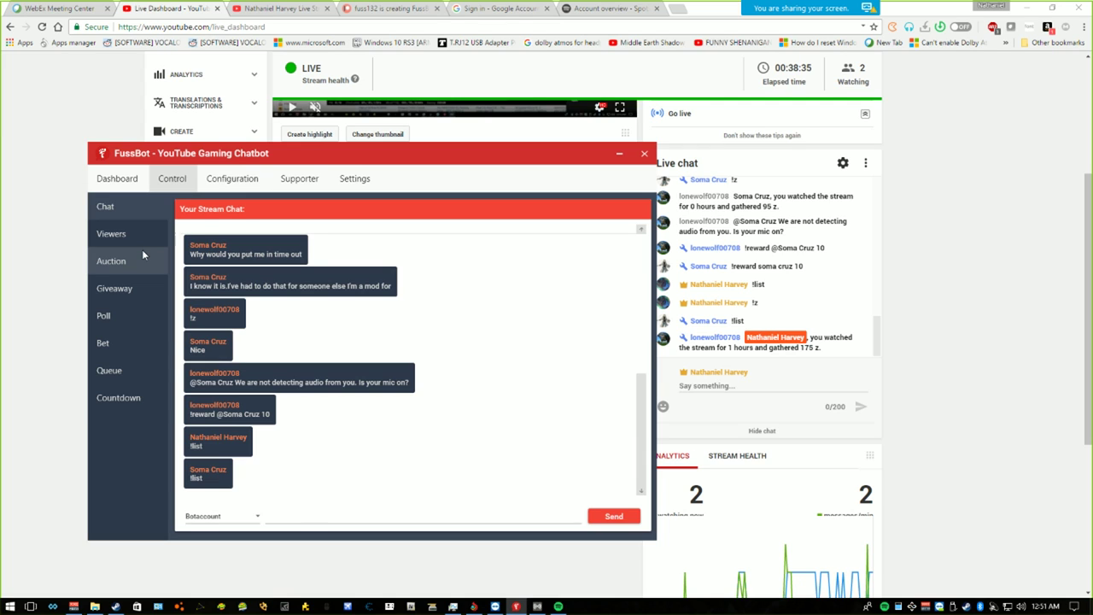
left_click(117, 397)
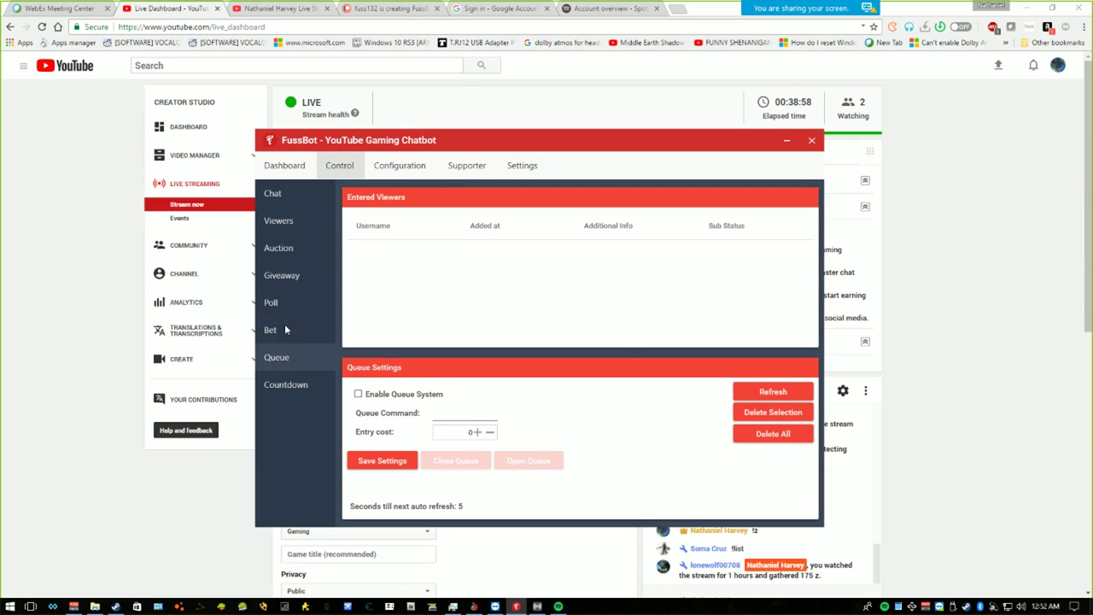
left_click(284, 325)
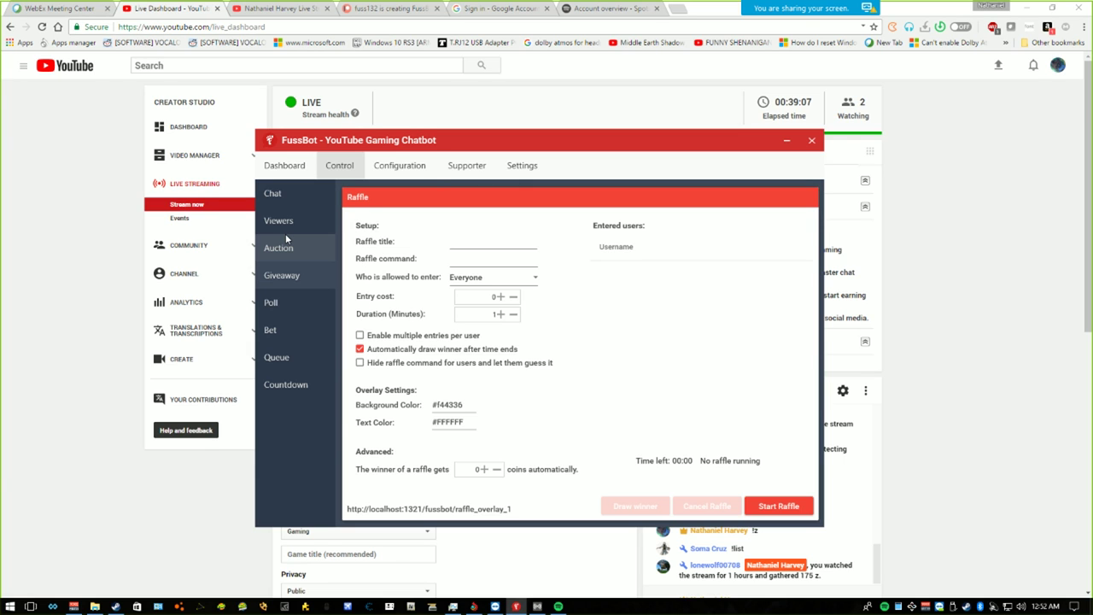
left_click(288, 186)
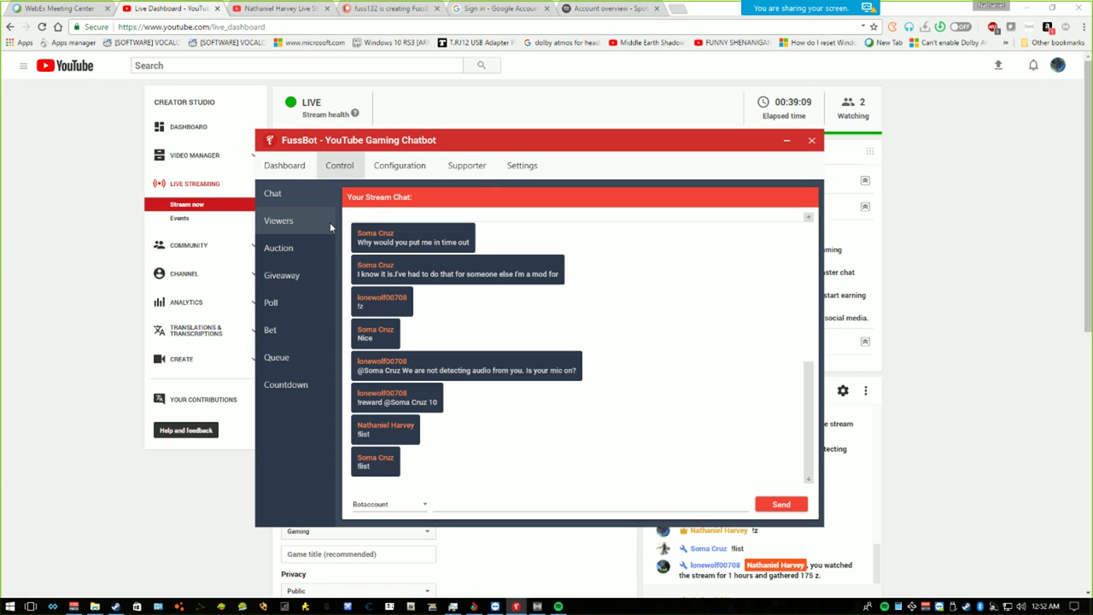
left_click(903, 373)
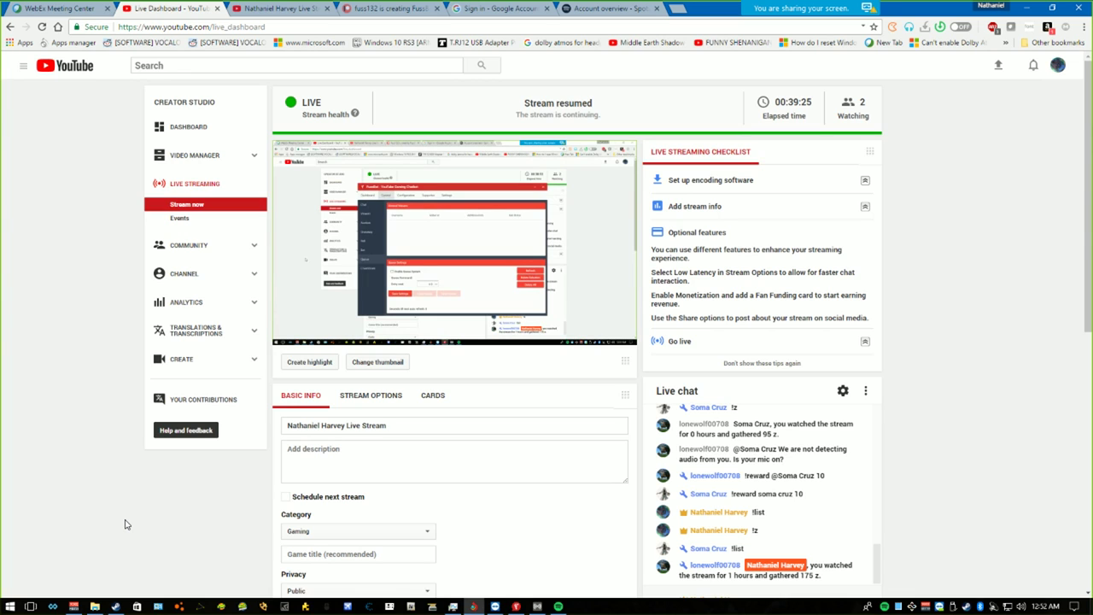
- On FussBot's Patreon page, read the closed-registration post and open the example streamer site
key("ctrl+4")
scroll(464, 393, "down", 1)
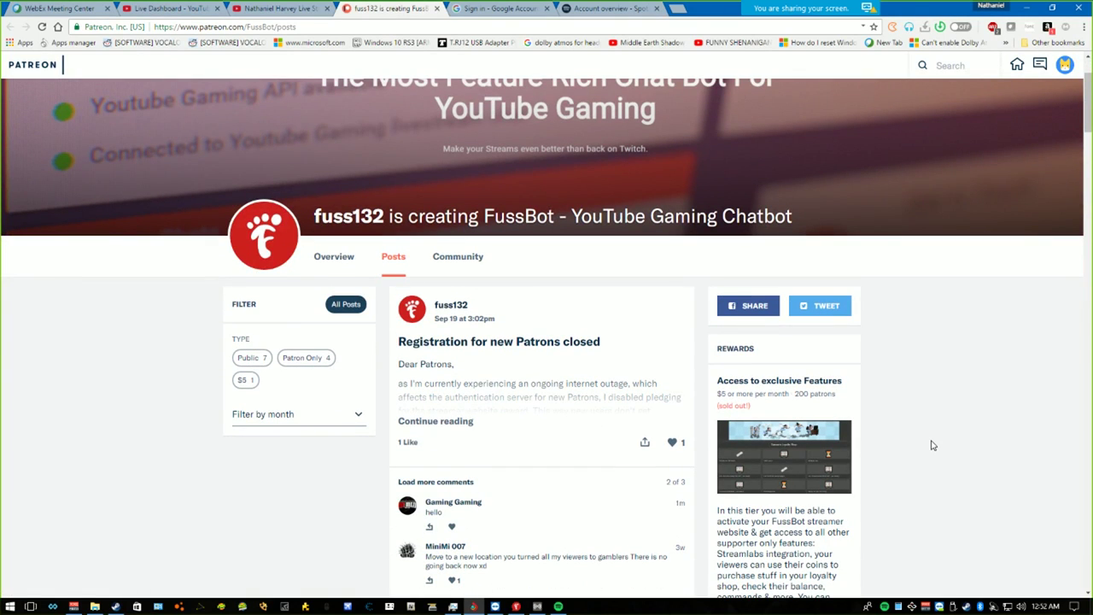
scroll(932, 445, "down", 2)
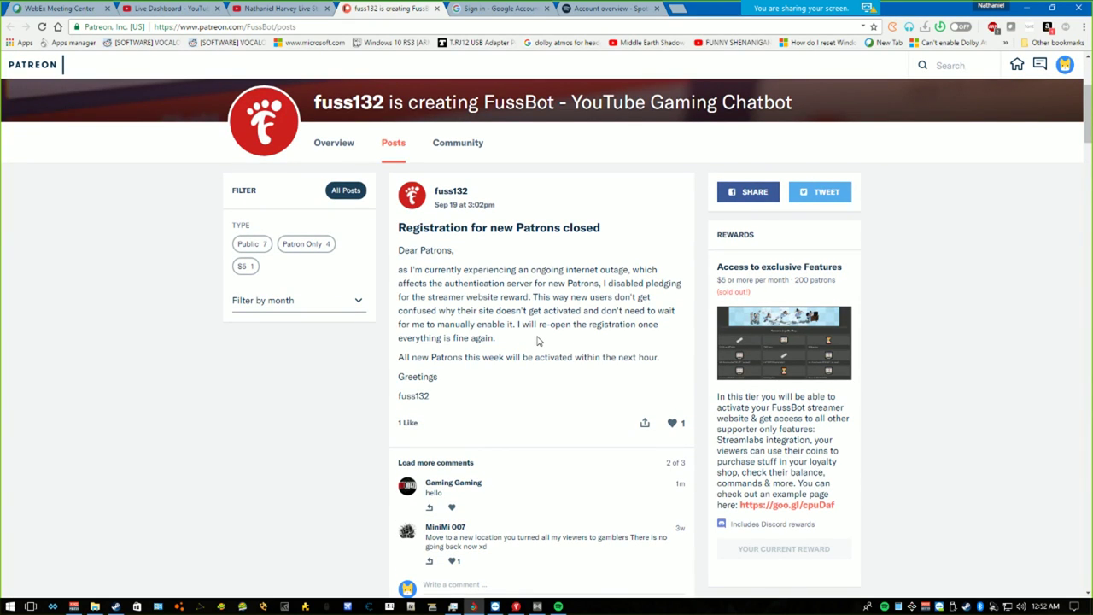
left_click(726, 371)
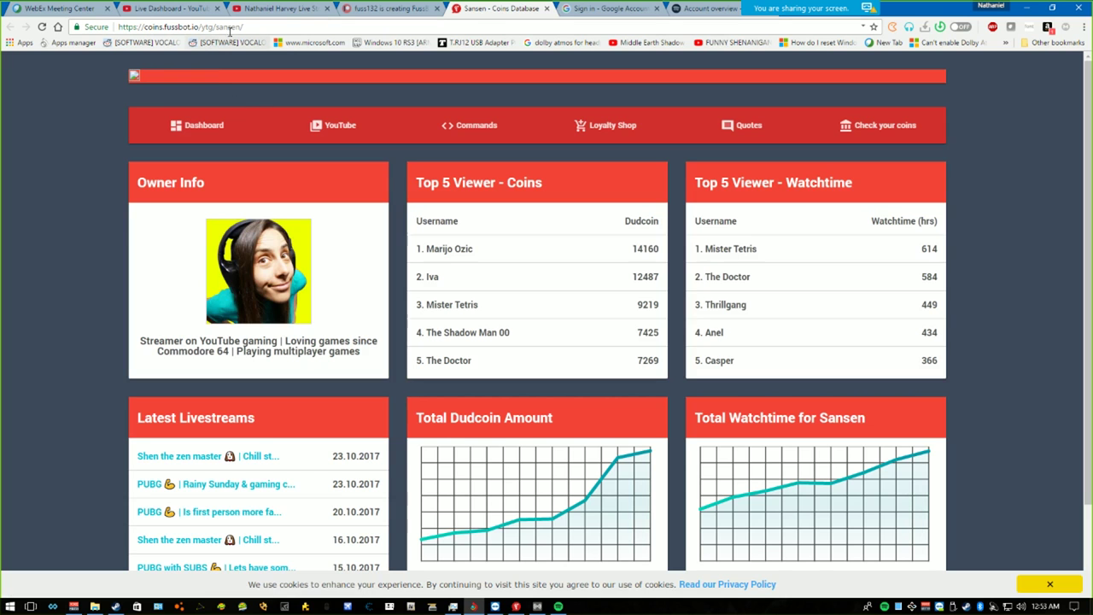
- Go to coins.fussbot.io and continue to sign in with the YouTube channel account
left_click_drag(246, 27, 213, 26)
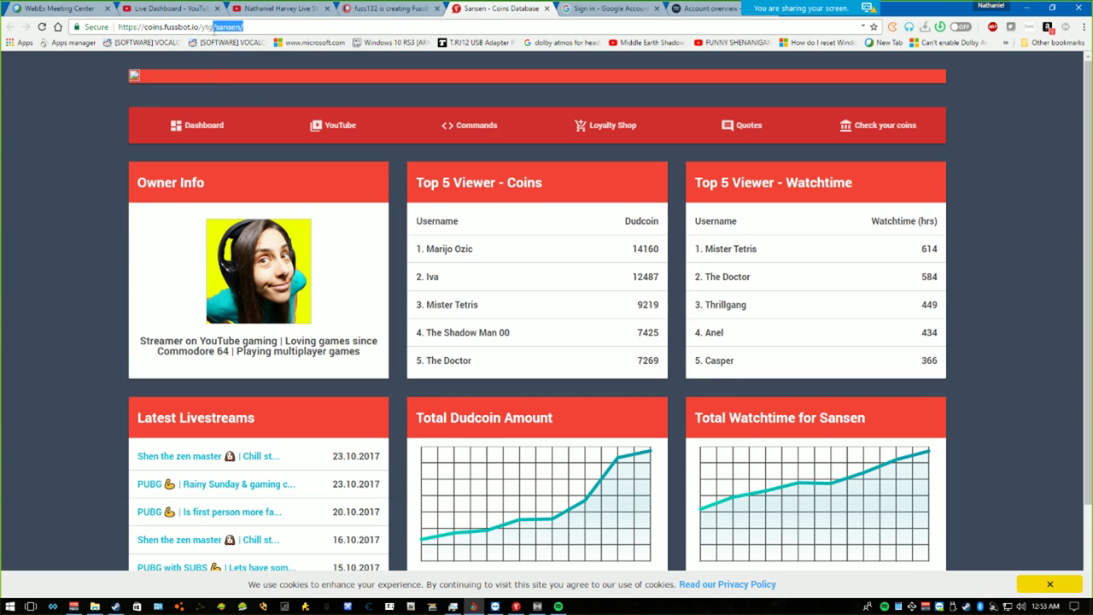
key("BackSpace")
key("BackSpace")
key("BackSpace")
key("BackSpace")
key("BackSpace")
left_click(212, 46)
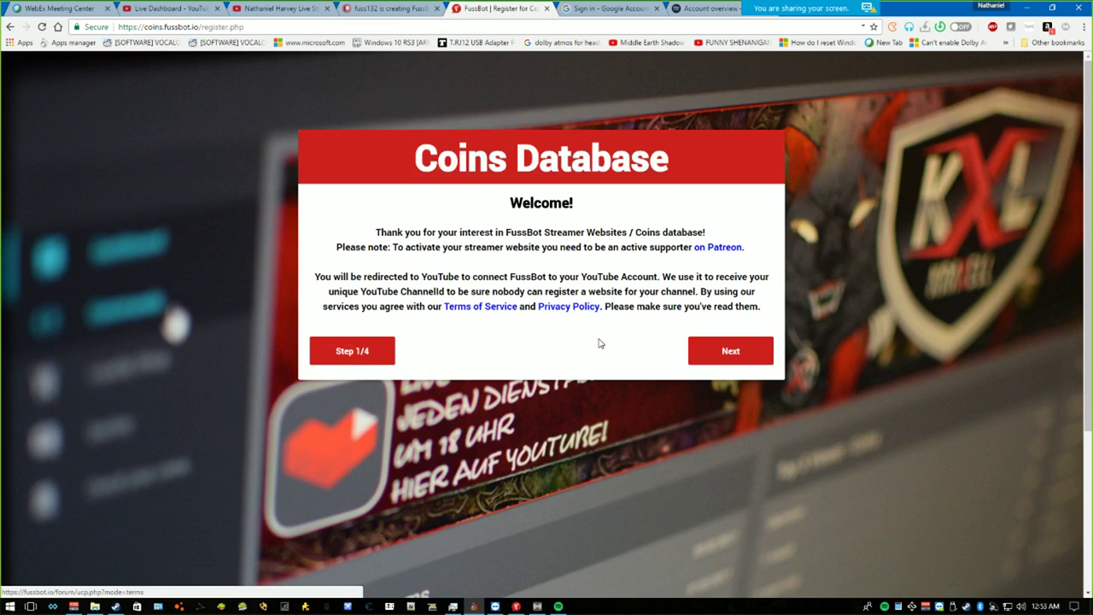
left_click(695, 350)
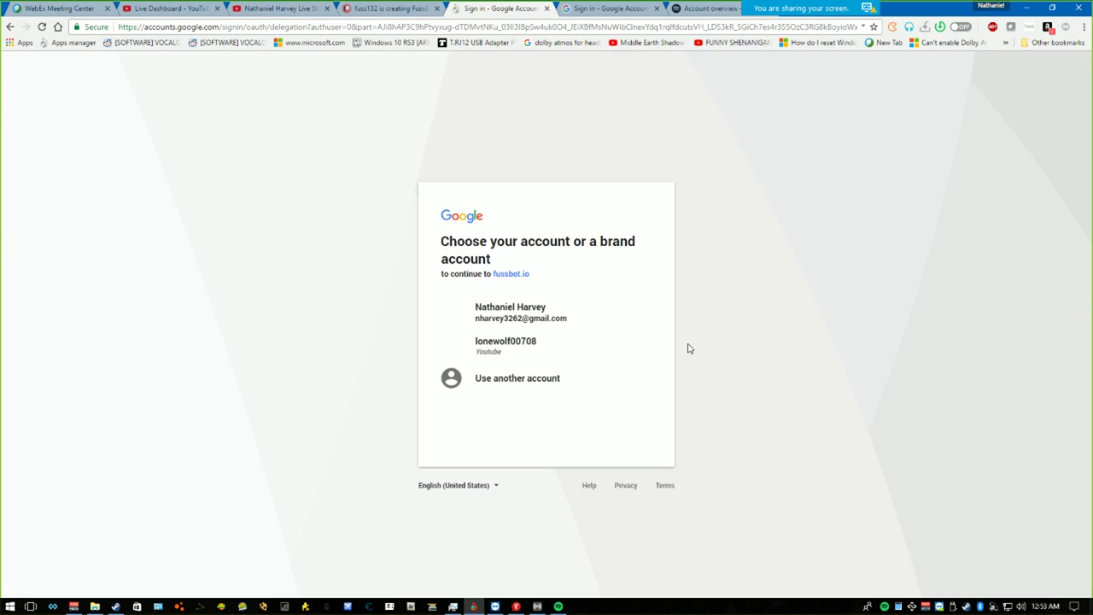
left_click(537, 352)
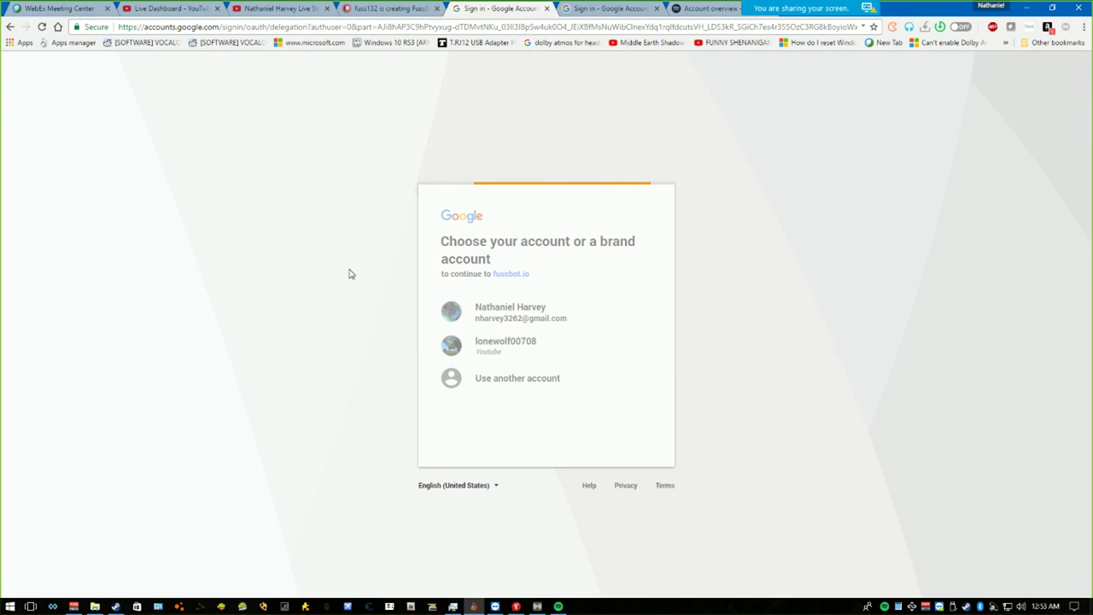
- Review the account list and sign in with the main Google account
scroll(678, 248, "down", 2)
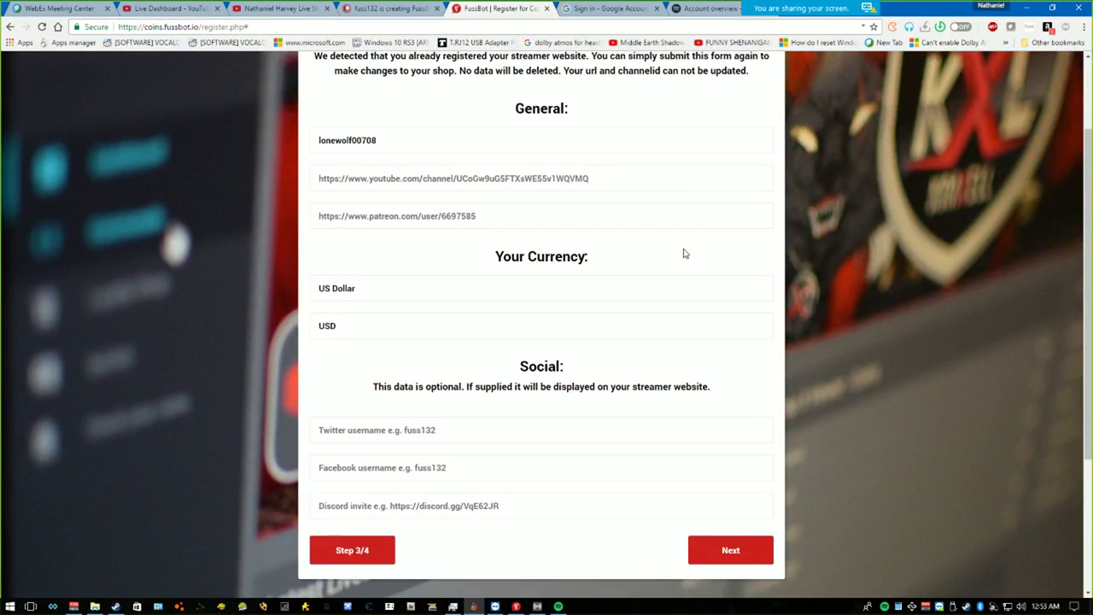
scroll(689, 256, "down", 2)
scroll(287, 286, "up", 2)
scroll(280, 291, "up", 1)
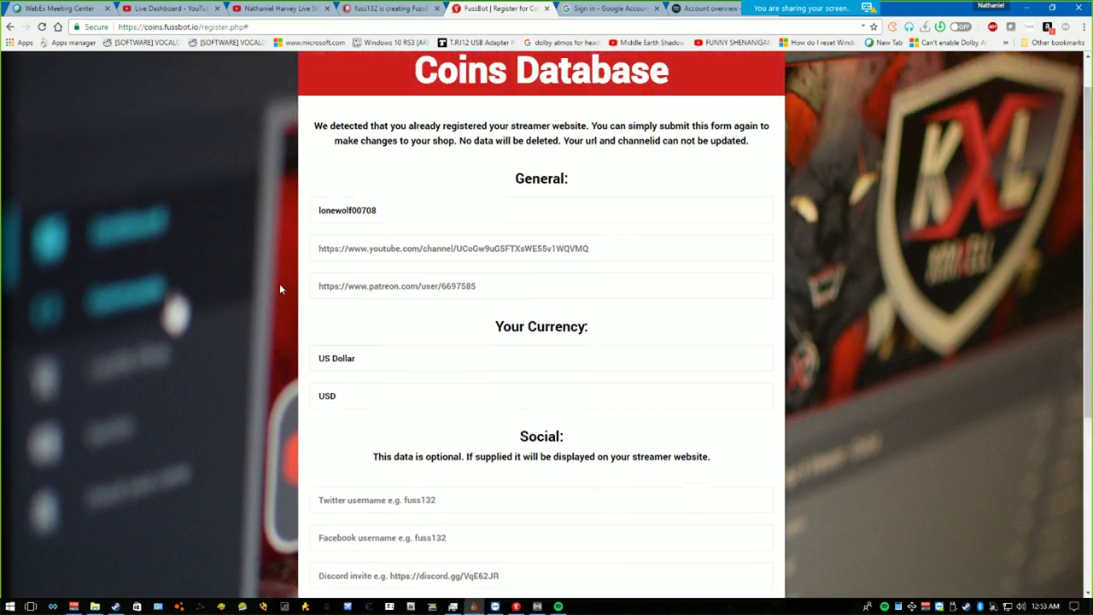
scroll(280, 289, "down", 3)
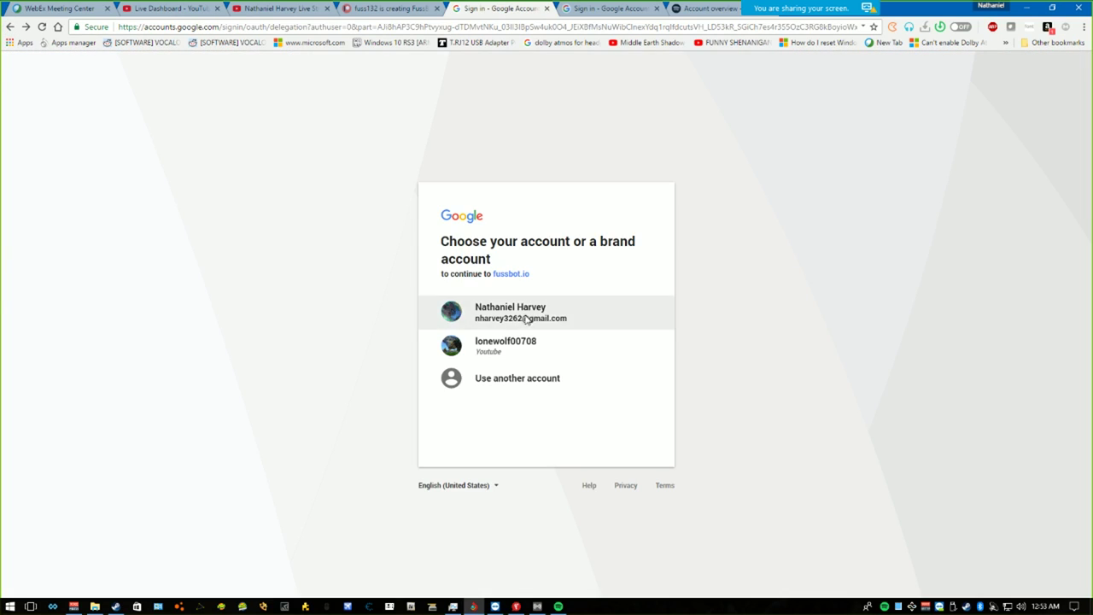
left_click(525, 318)
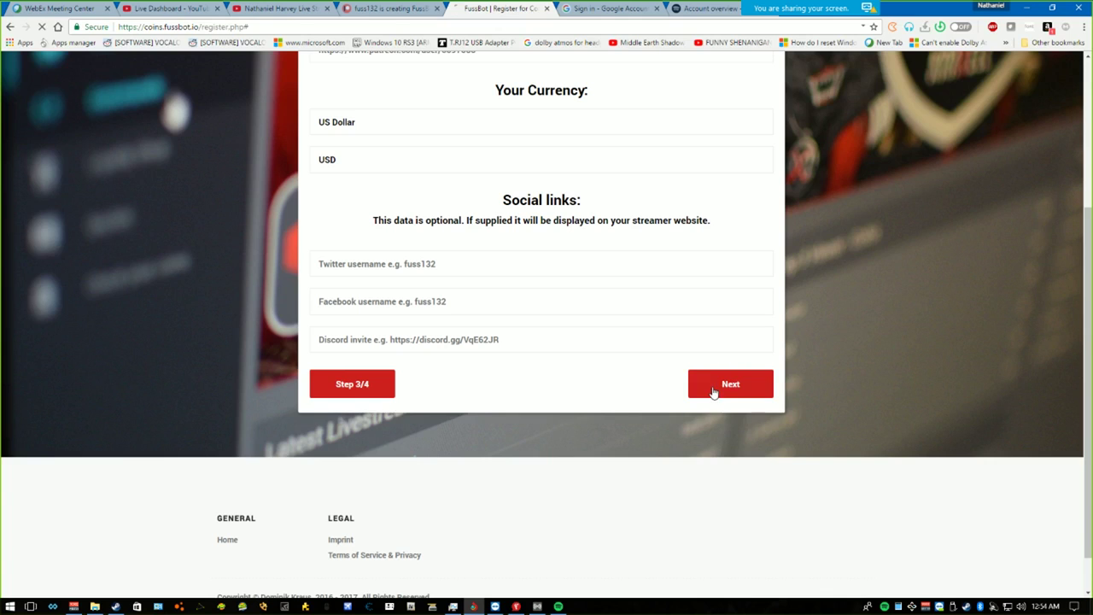
- Submit the registration form, go back to it, then return to the live stream tab
left_click(714, 385)
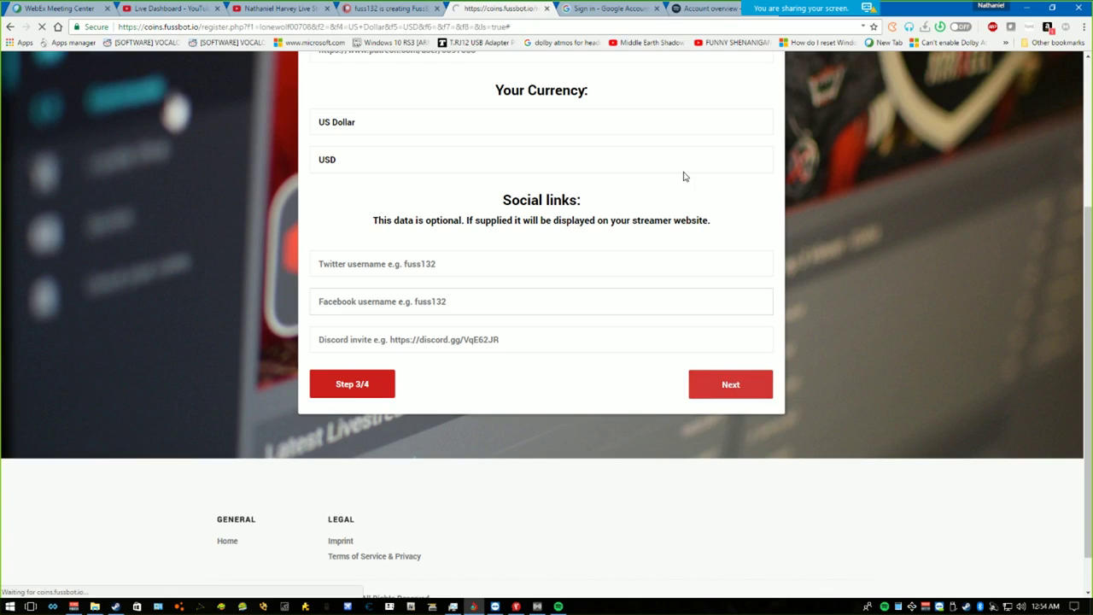
left_click(753, 237)
scroll(491, 311, "down", 3)
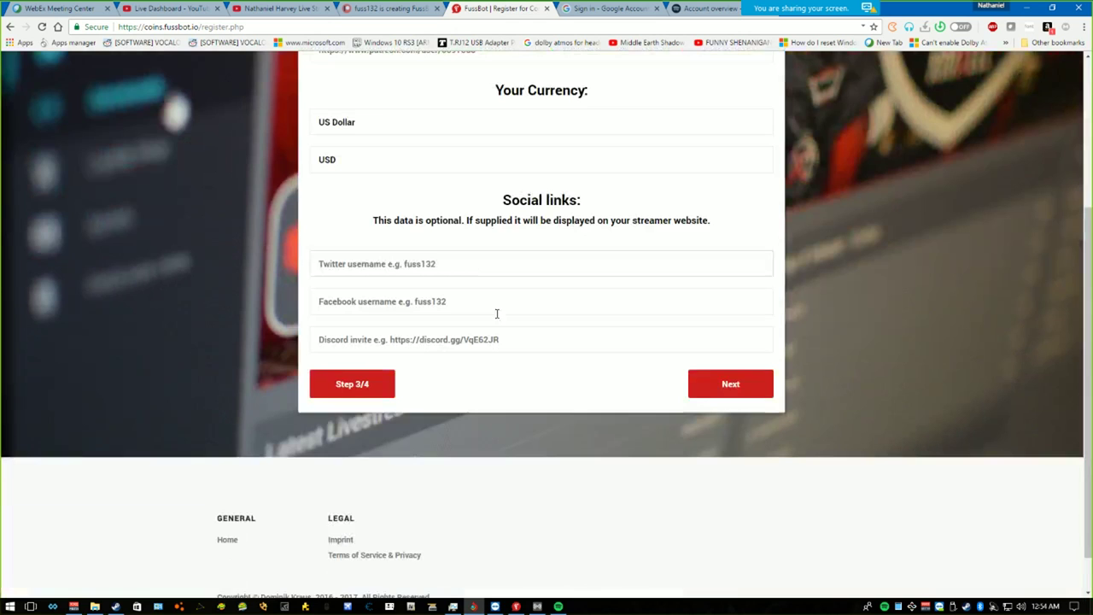
key("ctrl+3")
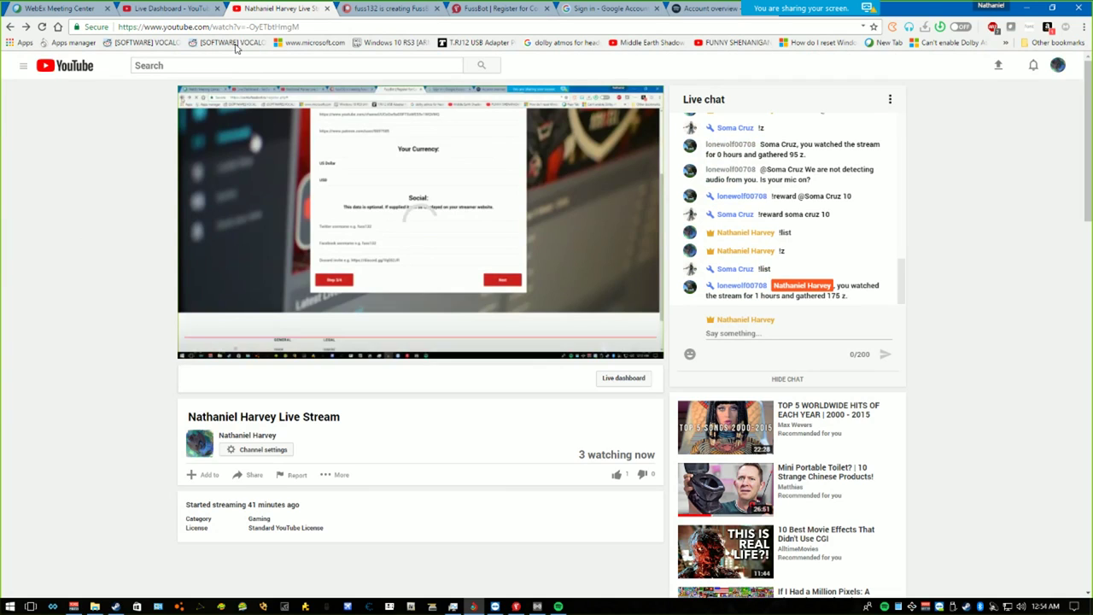
- From the live dashboard, open the public channel page and start adding channel art
key("ctrl+2")
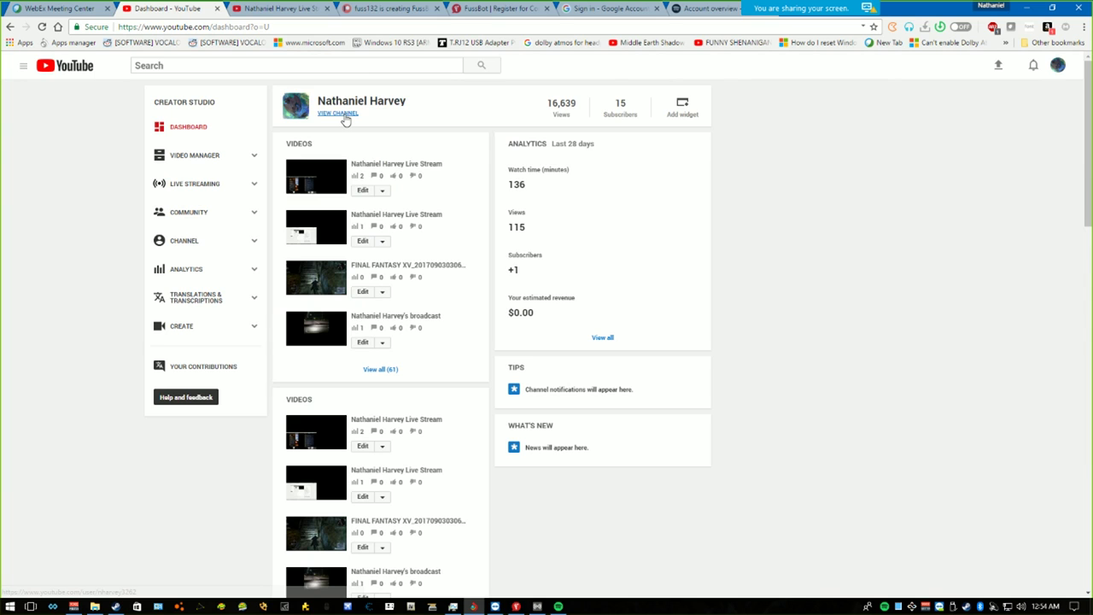
left_click(341, 114)
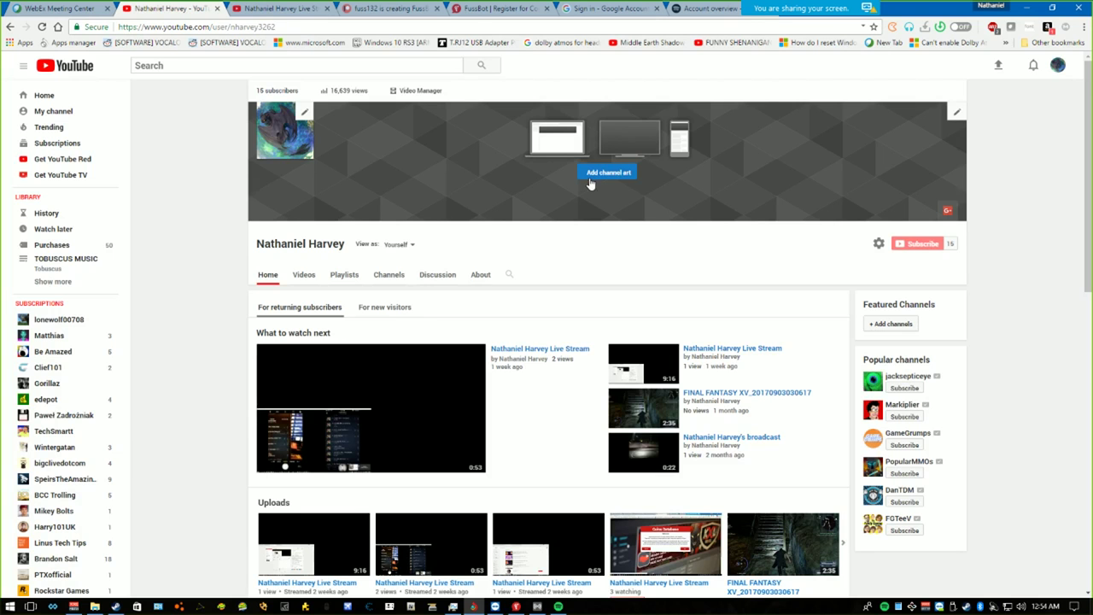
left_click(589, 176)
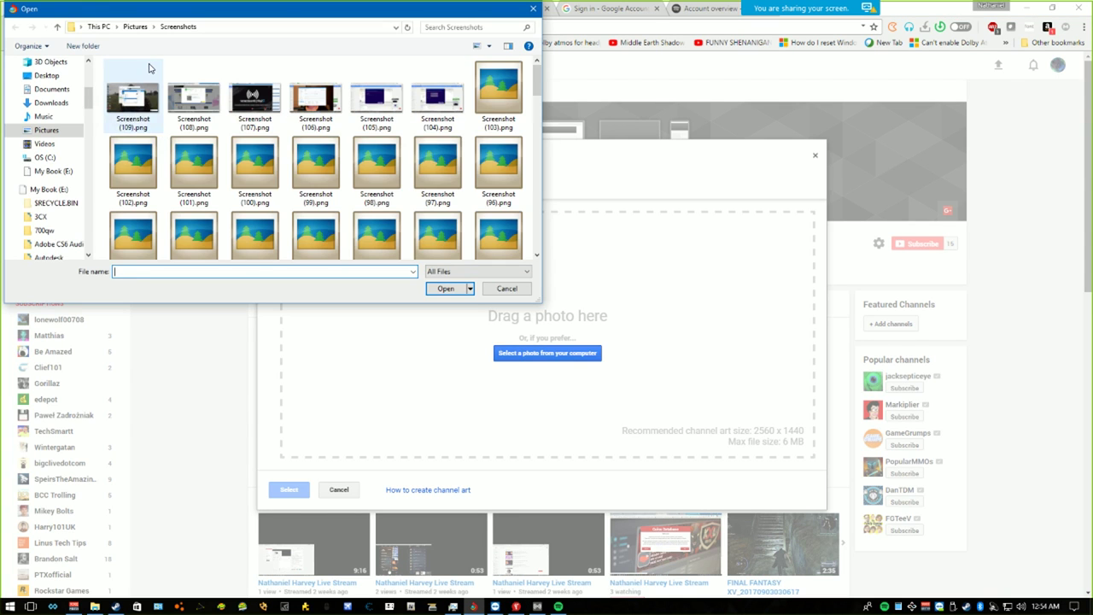
- Upload Screenshot (94) as channel art, then return to the live stream page
left_click_drag(297, 9, 370, 244)
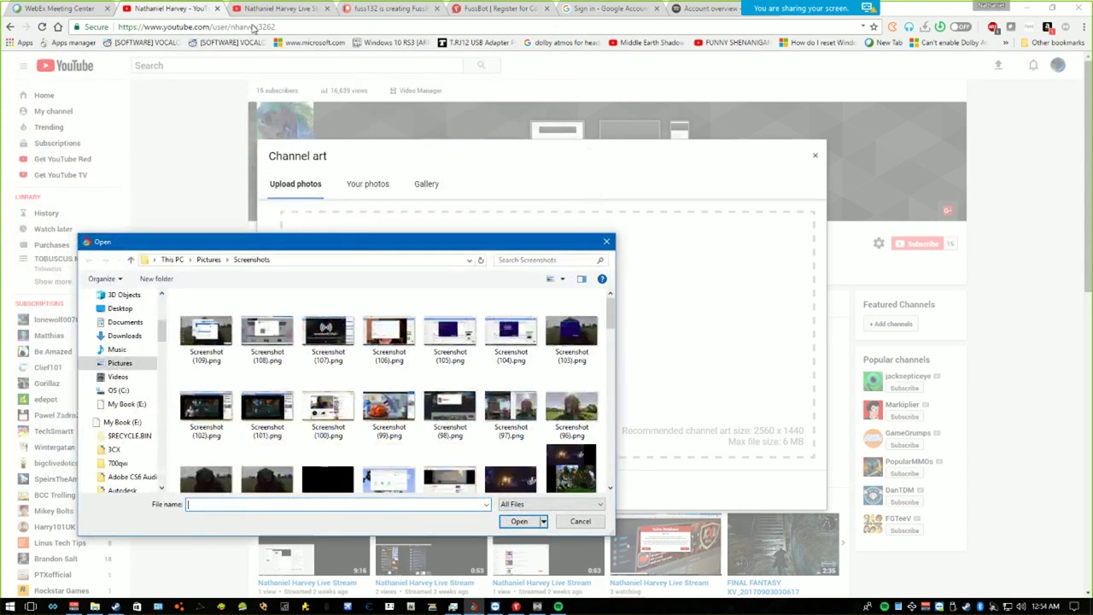
scroll(305, 290, "down", 1)
left_click(198, 271)
left_click(497, 406)
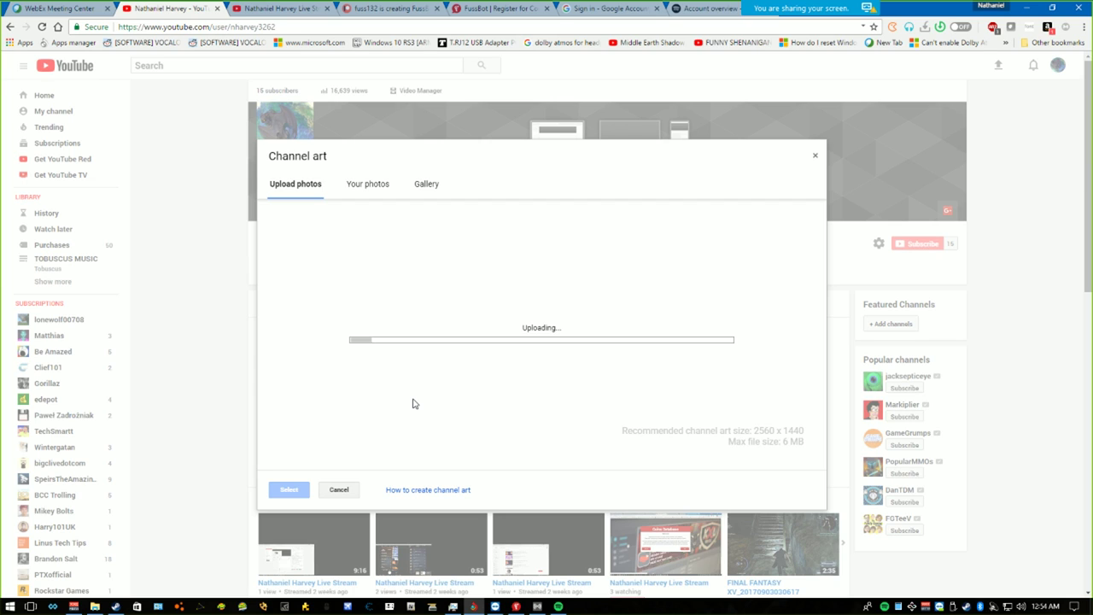
mouse_move(517, 609)
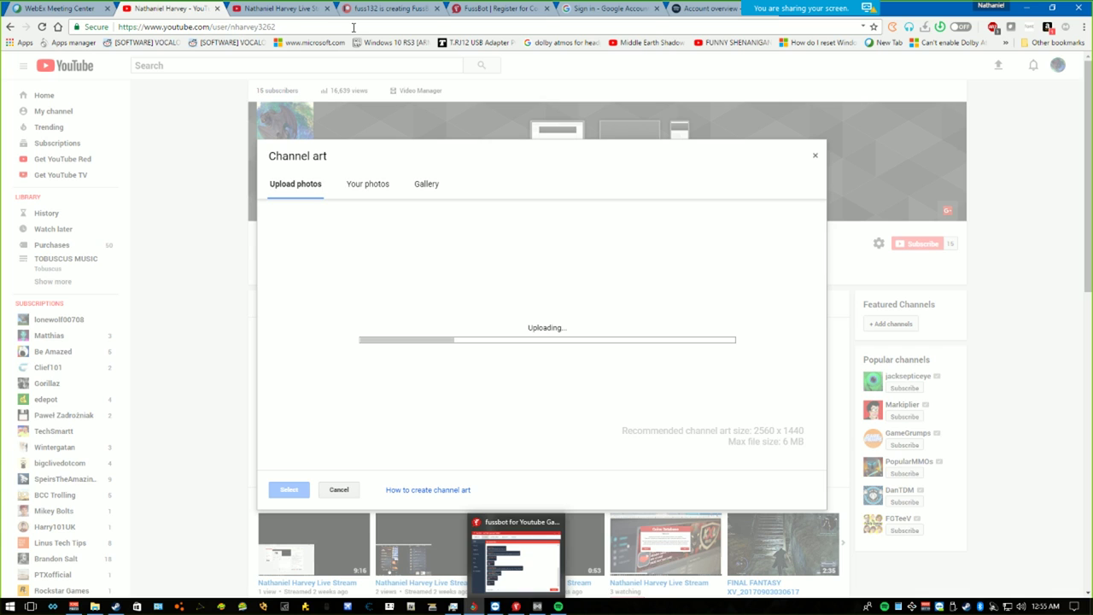
left_click(282, 8)
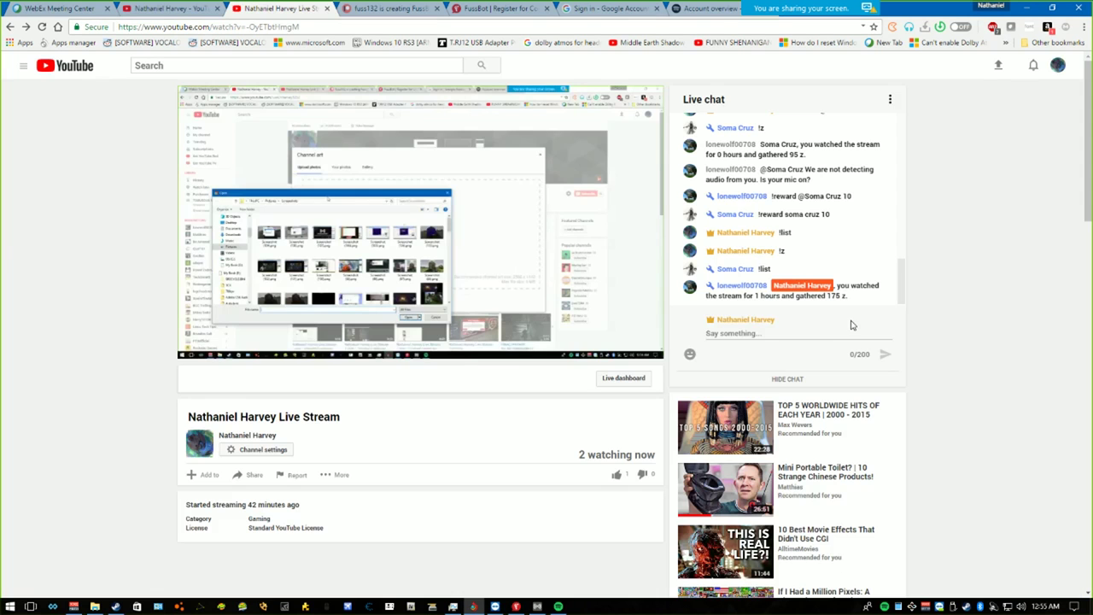
- Focus the live chat box, then go back to the channel page's Channel art dialog
left_click(751, 334)
key("ctrl+shift+Tab")
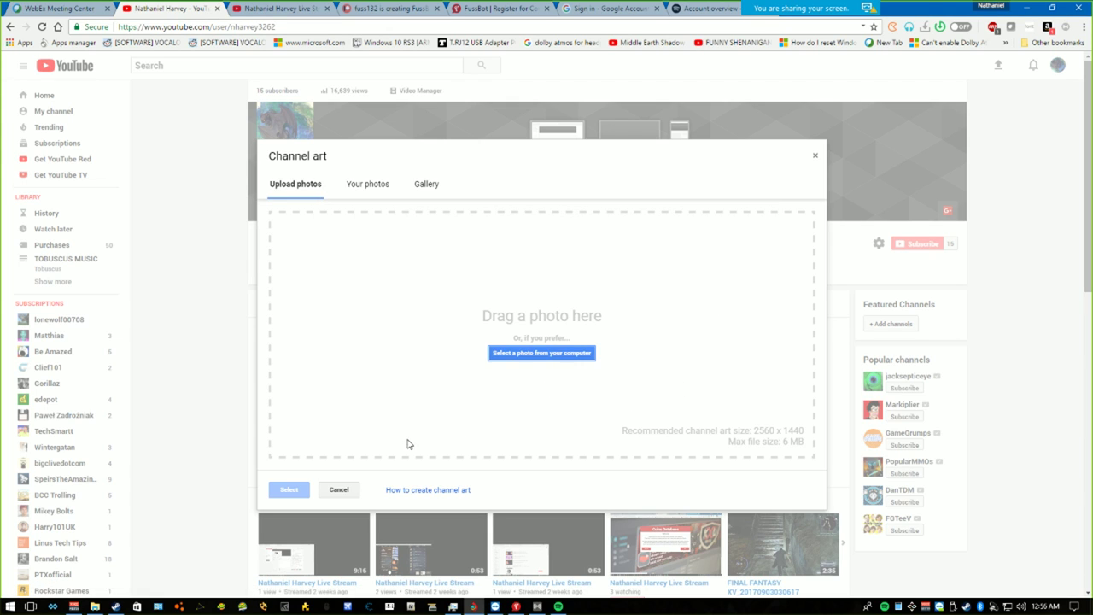
- Reopen the file picker in the Downloads folder and show files as Large icons
left_click(557, 353)
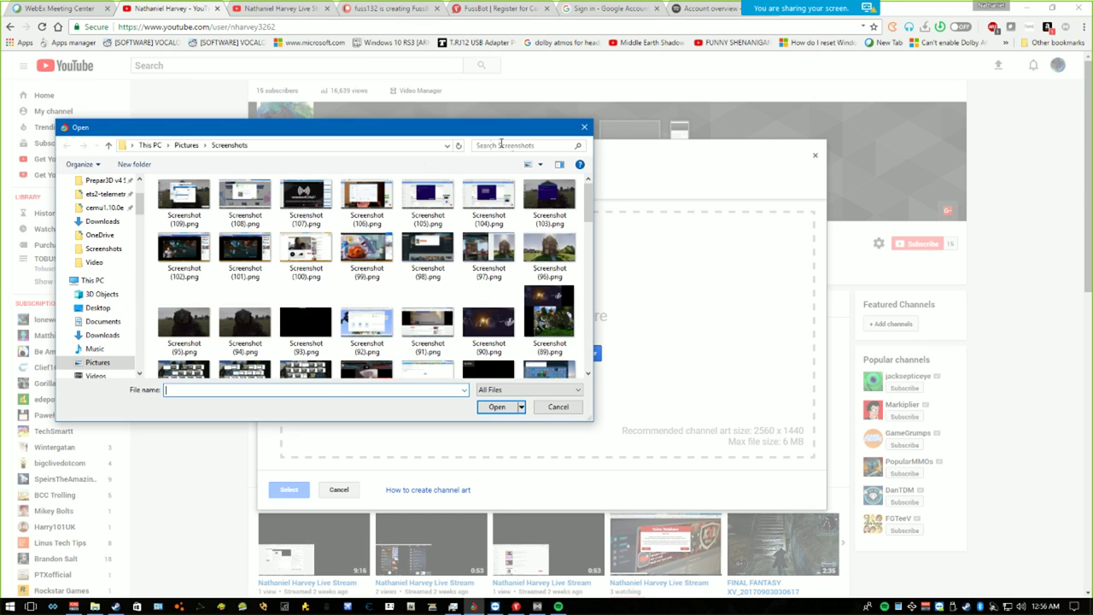
scroll(491, 256, "down", 3)
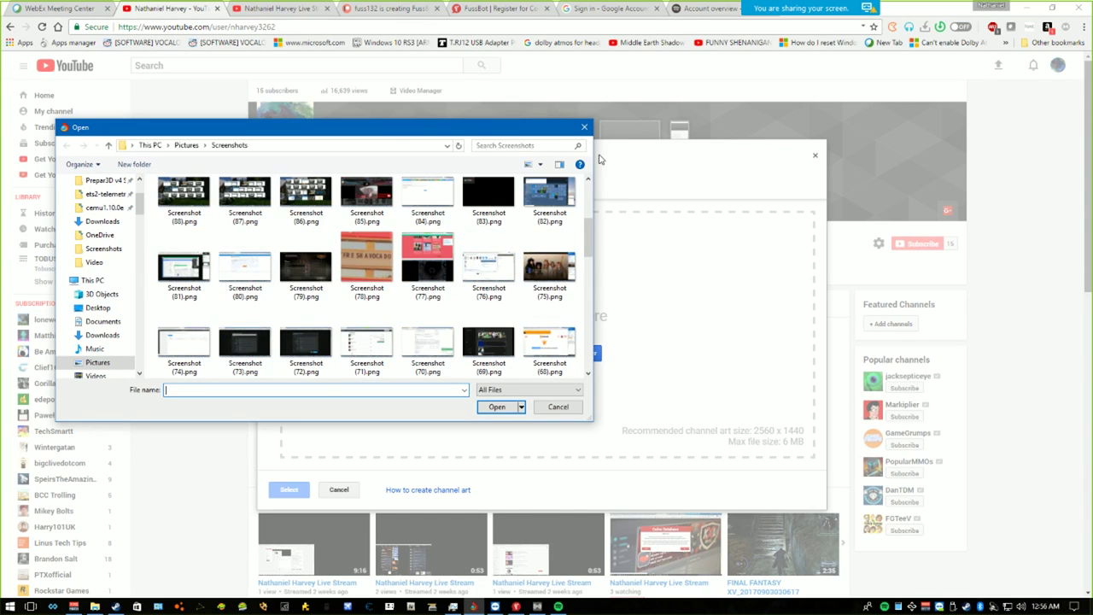
scroll(399, 327, "up", 3)
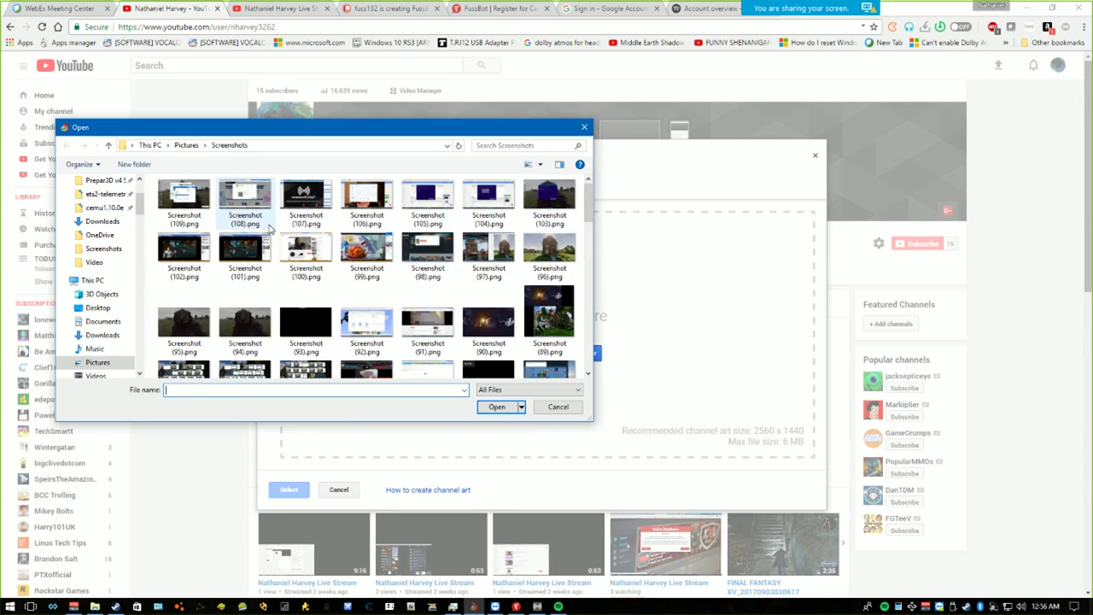
left_click(584, 127)
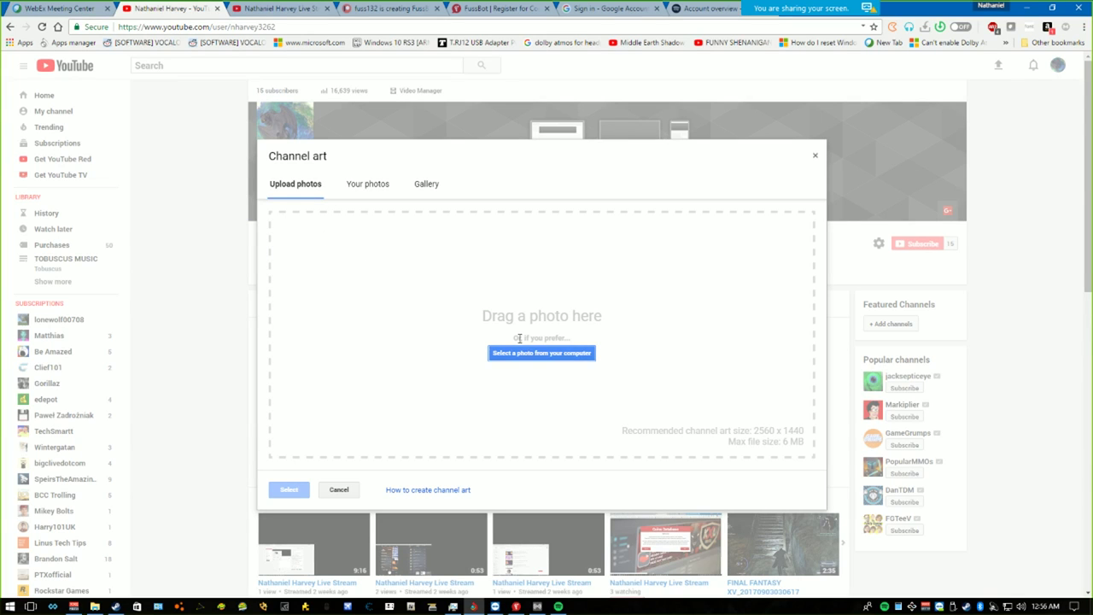
left_click(555, 353)
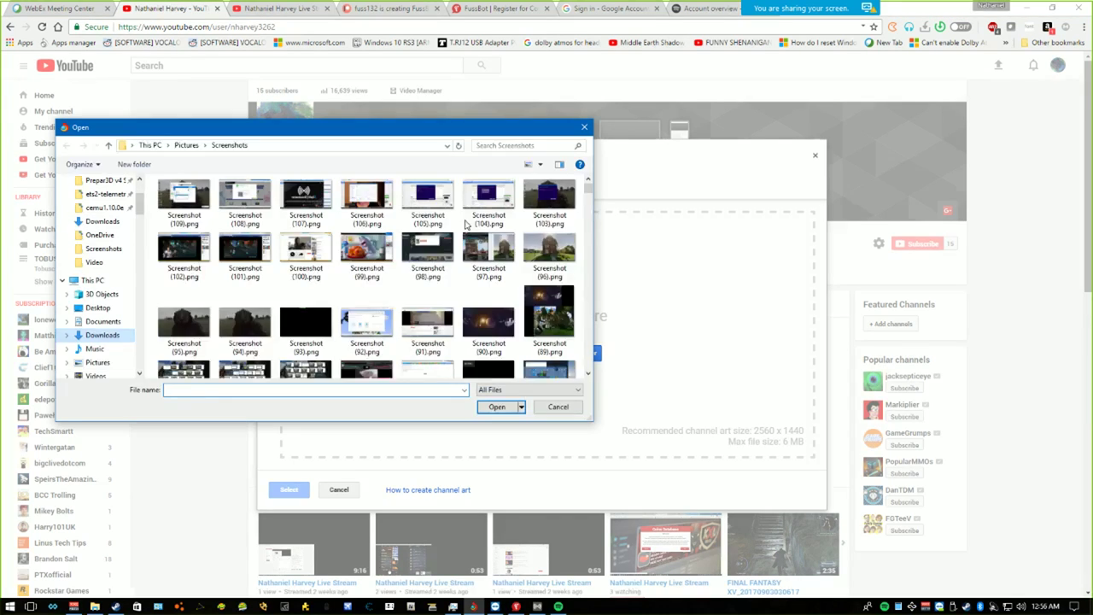
left_click(102, 335)
scroll(391, 339, "down", 10)
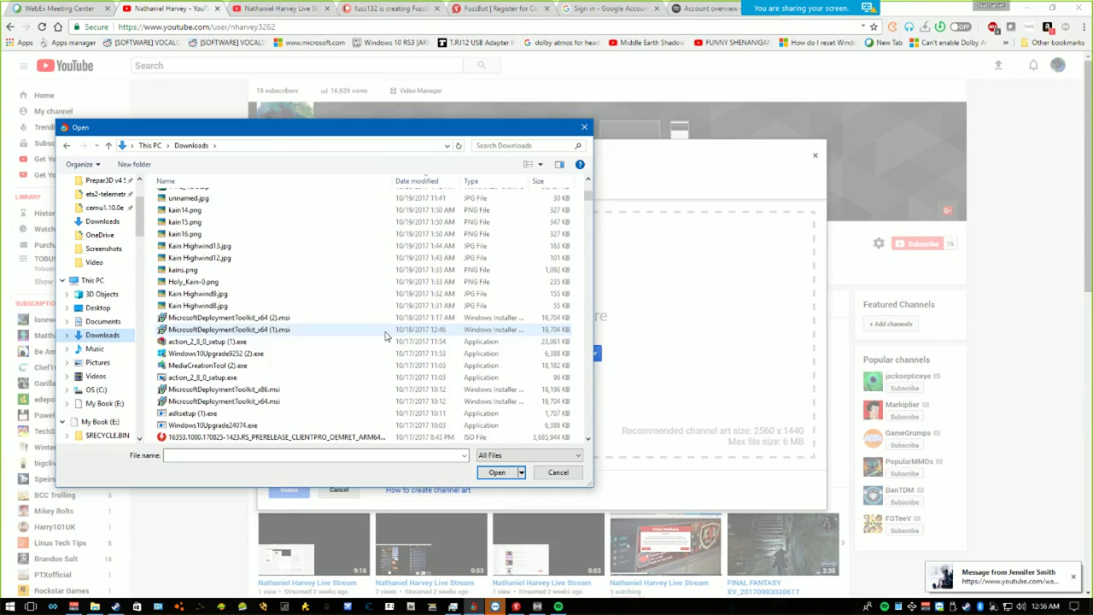
scroll(392, 339, "up", 4)
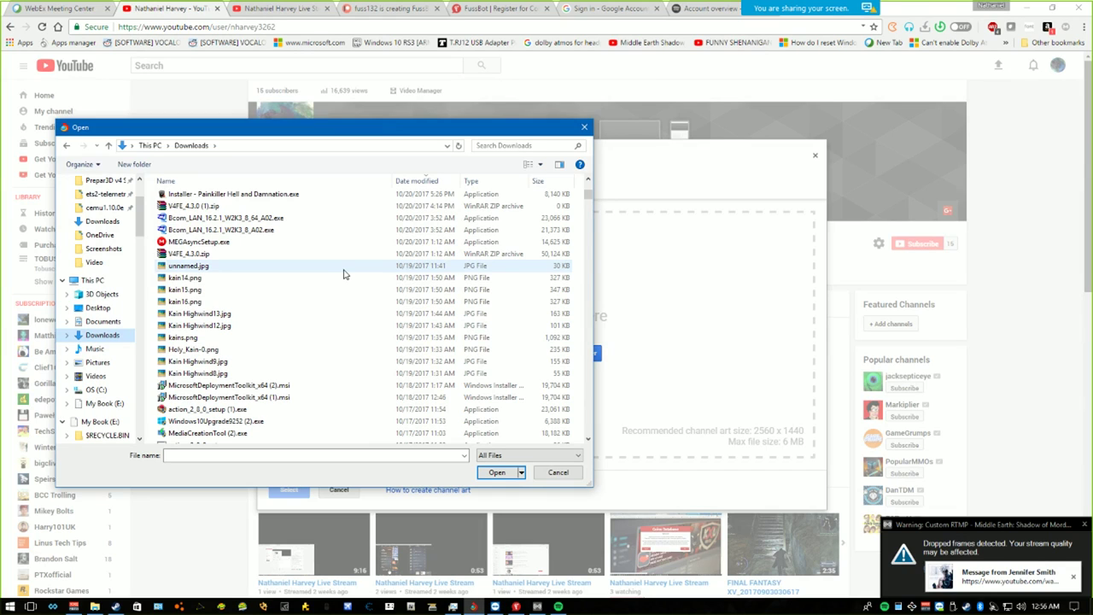
left_click(540, 164)
left_click(559, 86)
- Scroll down to image (2).jpg and upload it as the channel art
scroll(328, 280, "down", 5)
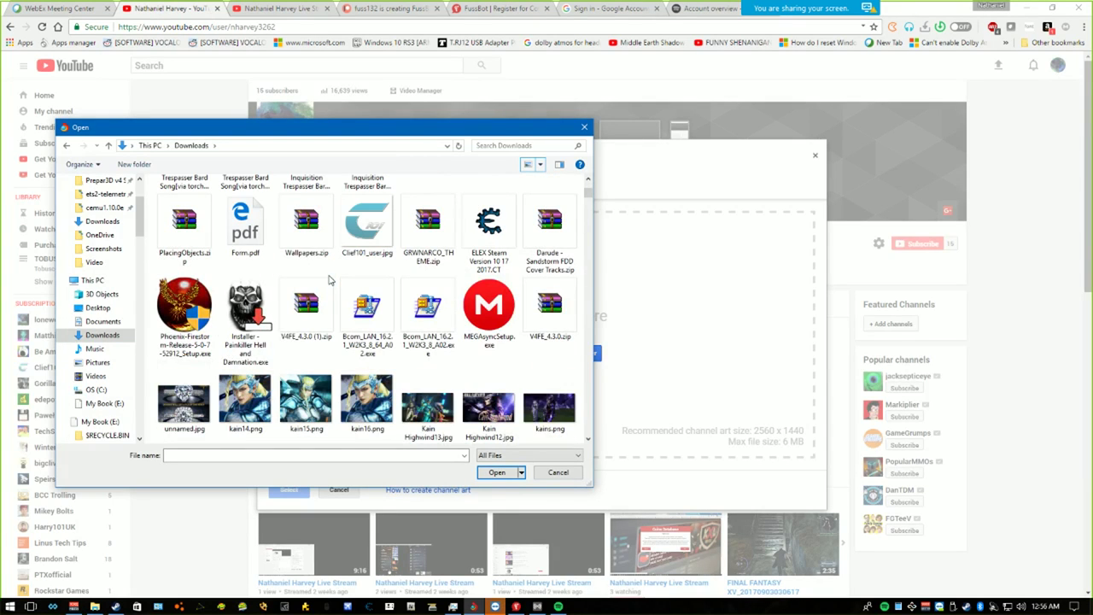
scroll(328, 280, "down", 6)
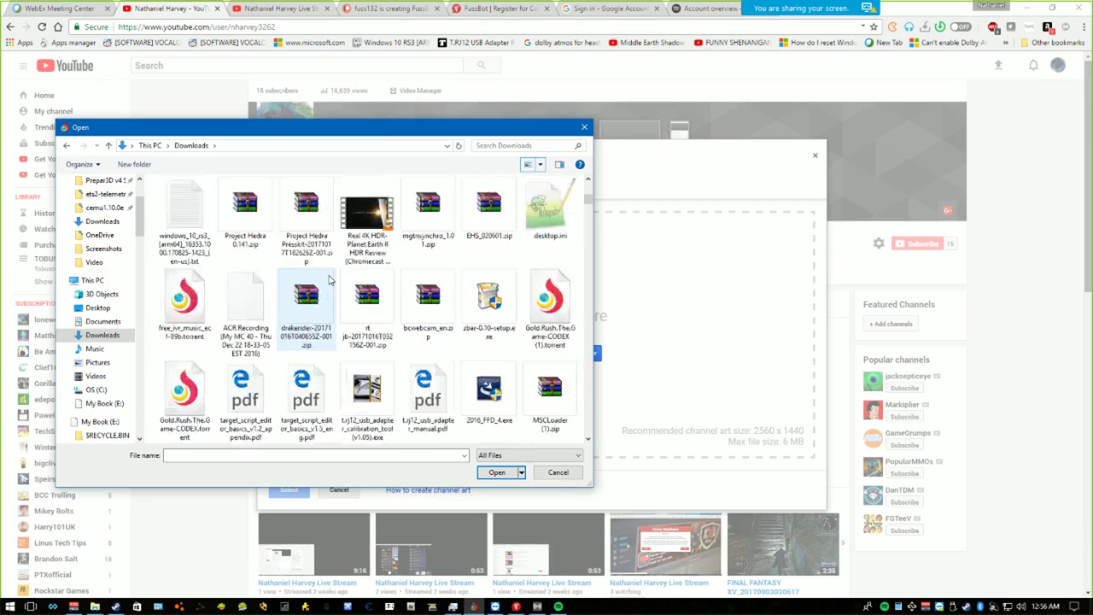
scroll(328, 280, "down", 3)
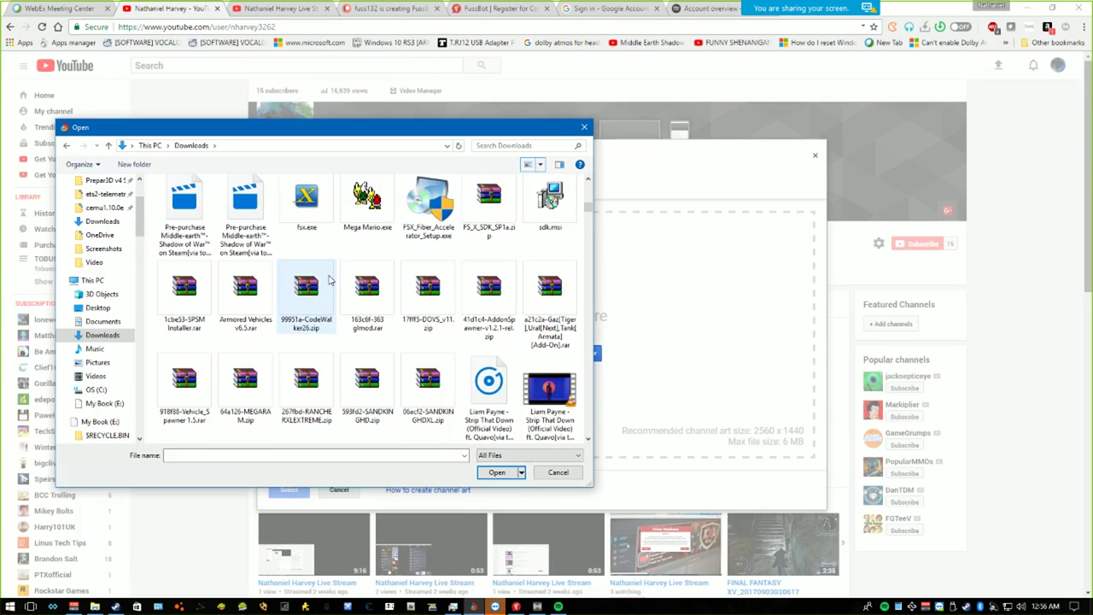
scroll(327, 281, "down", 3)
scroll(328, 280, "down", 6)
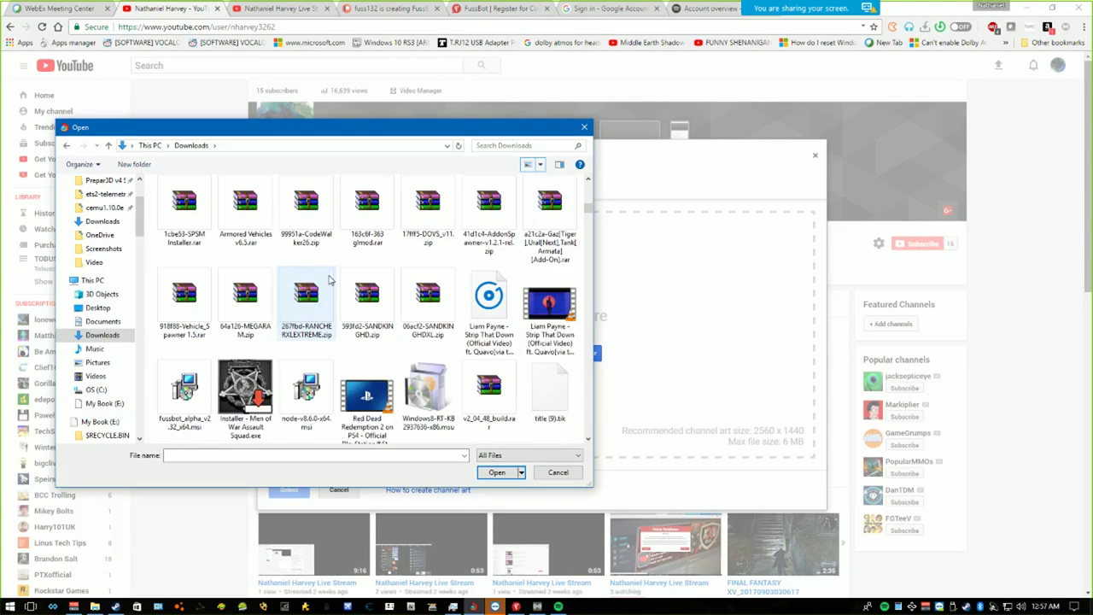
scroll(328, 280, "down", 3)
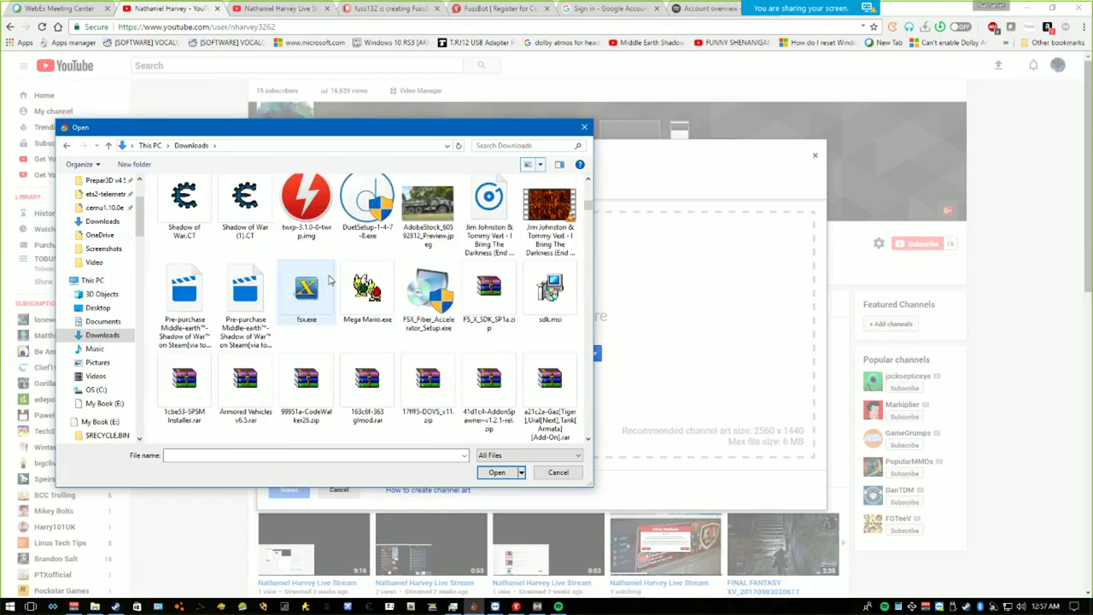
scroll(328, 280, "down", 3)
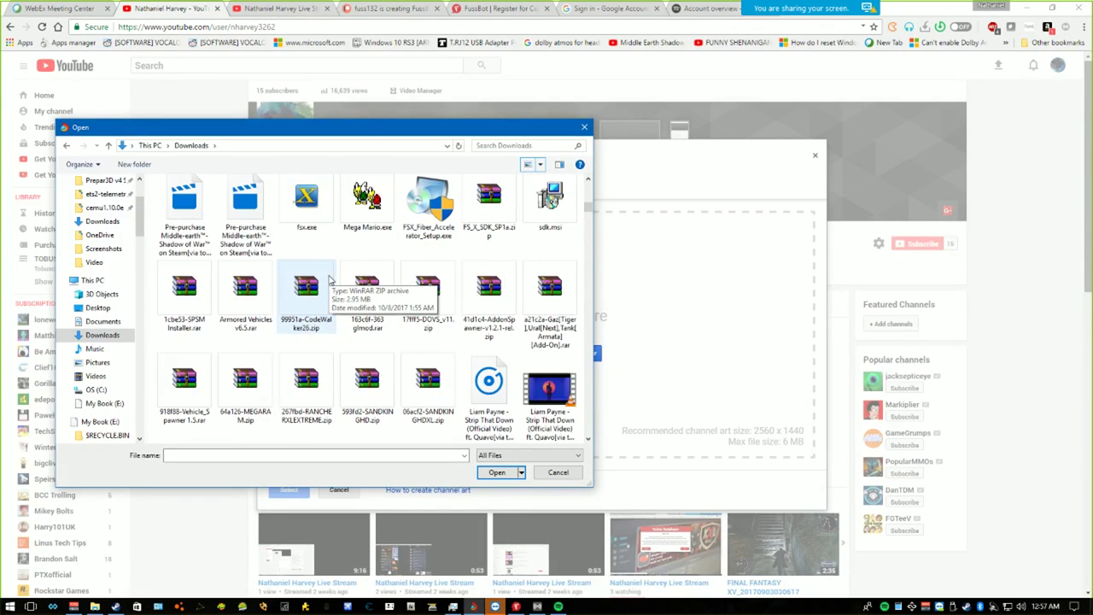
scroll(327, 280, "down", 3)
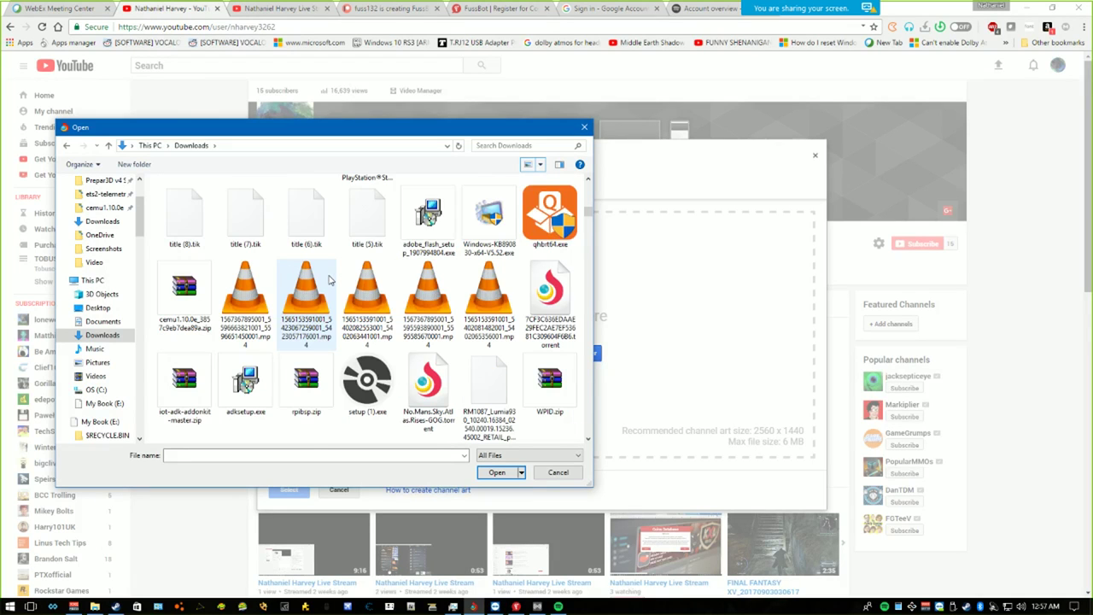
scroll(328, 280, "down", 3)
scroll(328, 280, "down", 3)
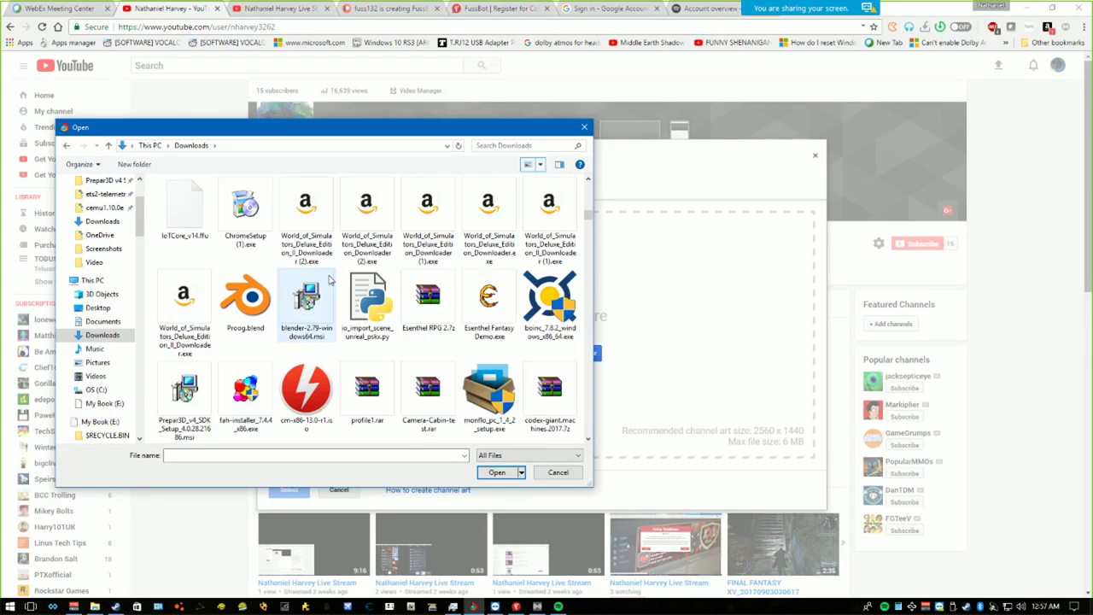
scroll(328, 280, "down", 3)
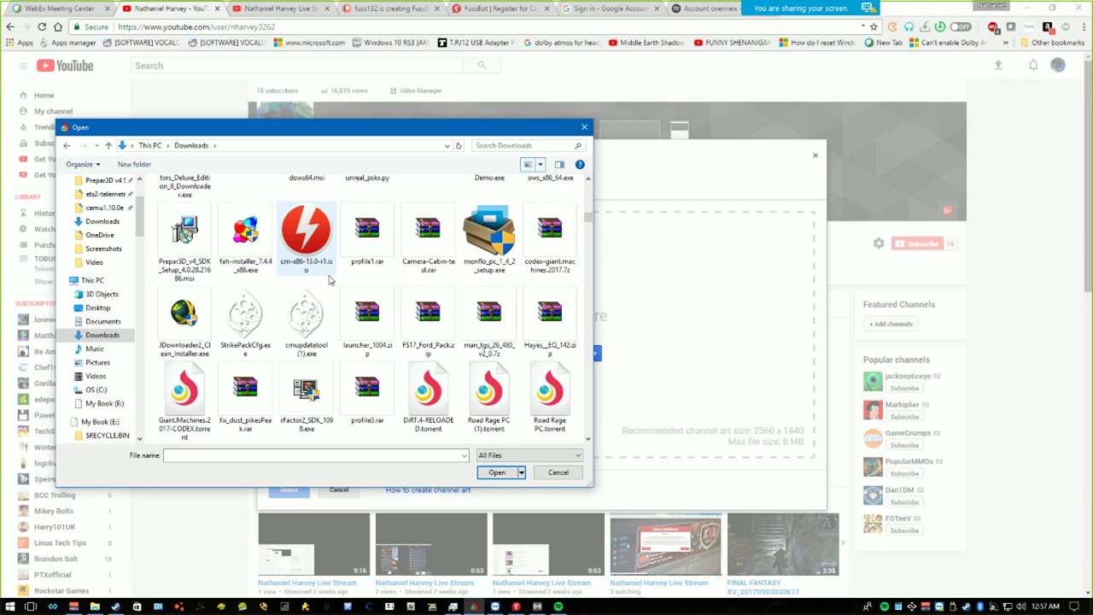
scroll(328, 280, "down", 3)
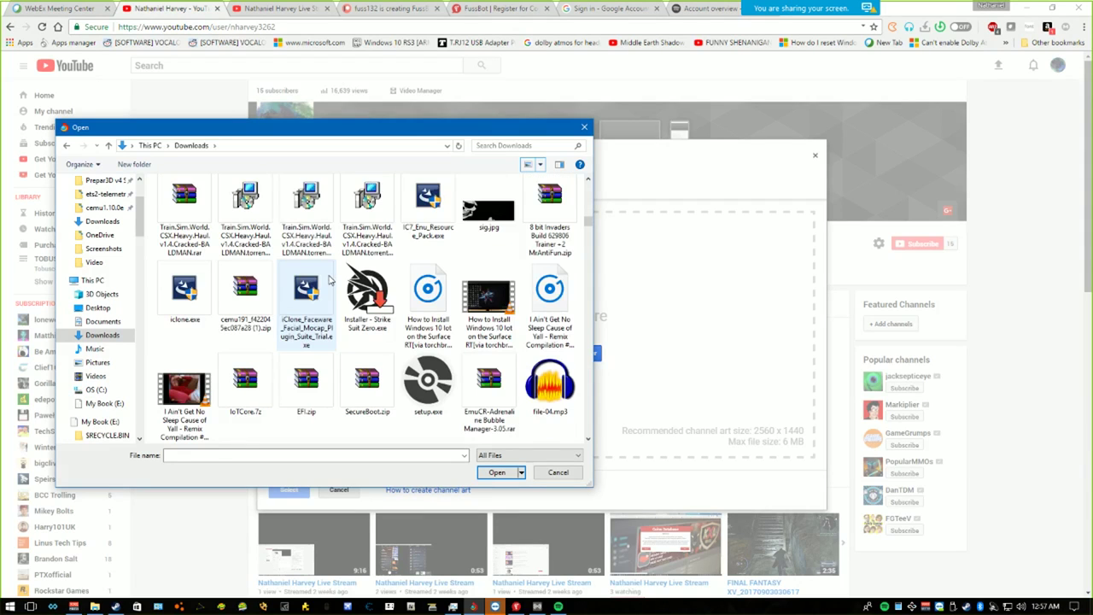
scroll(328, 280, "down", 3)
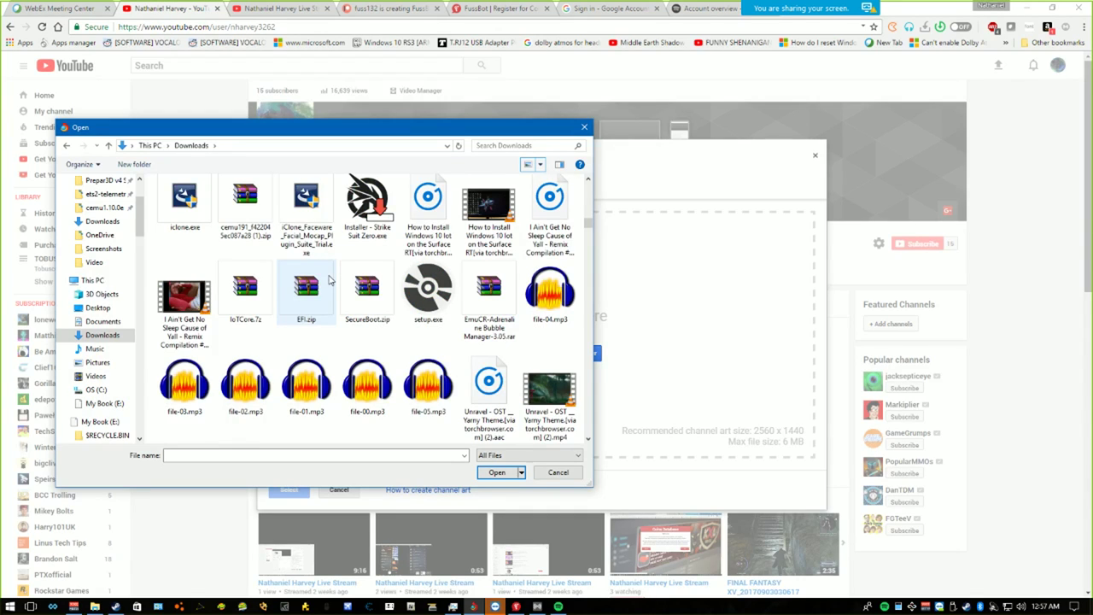
scroll(329, 281, "down", 1)
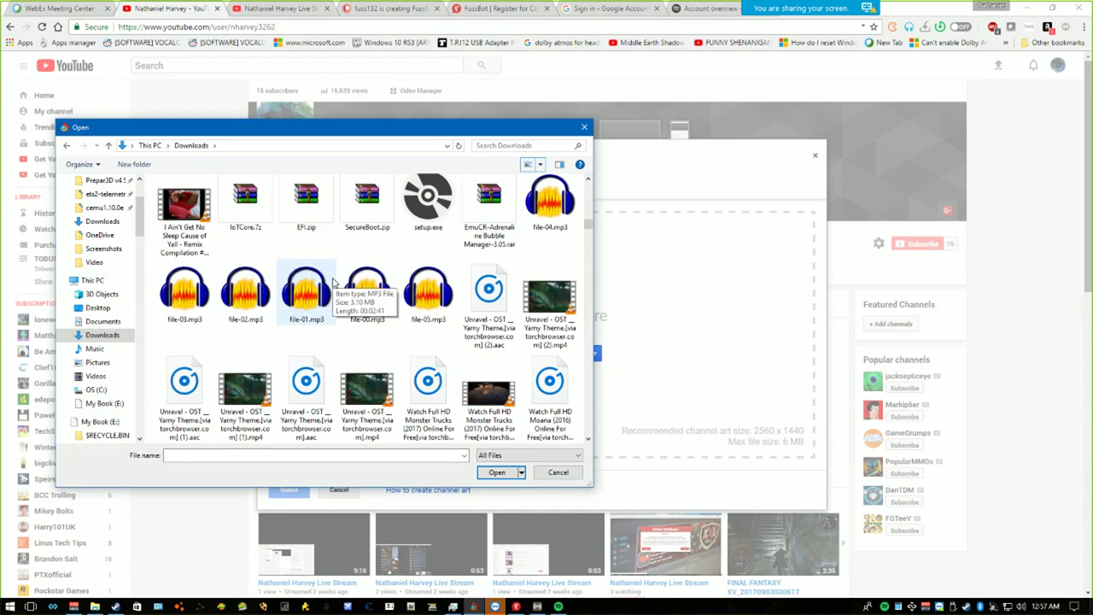
scroll(333, 282, "down", 3)
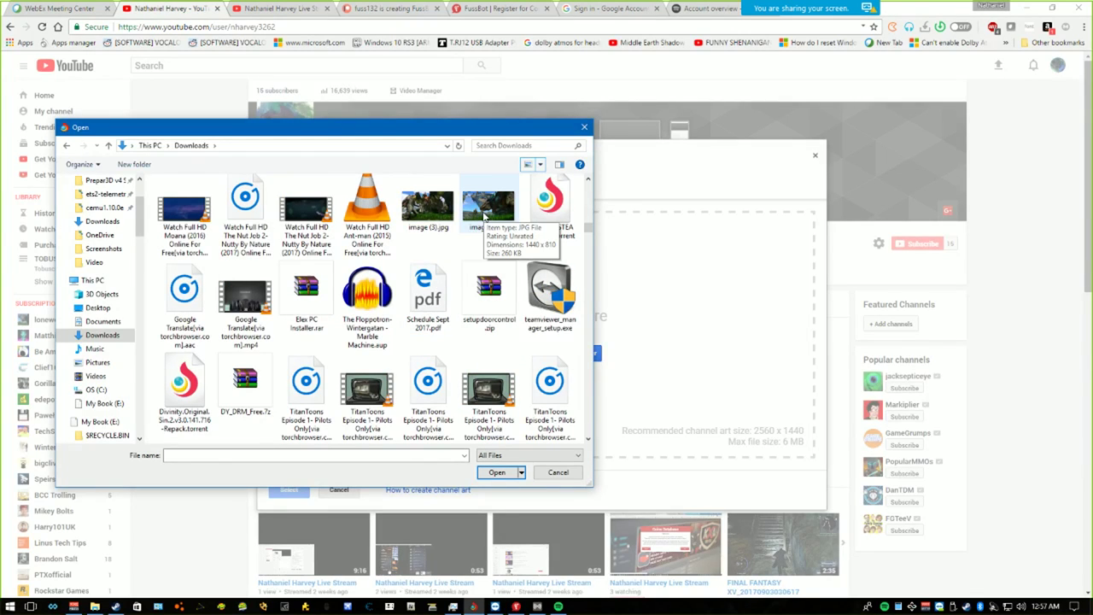
left_click(481, 226)
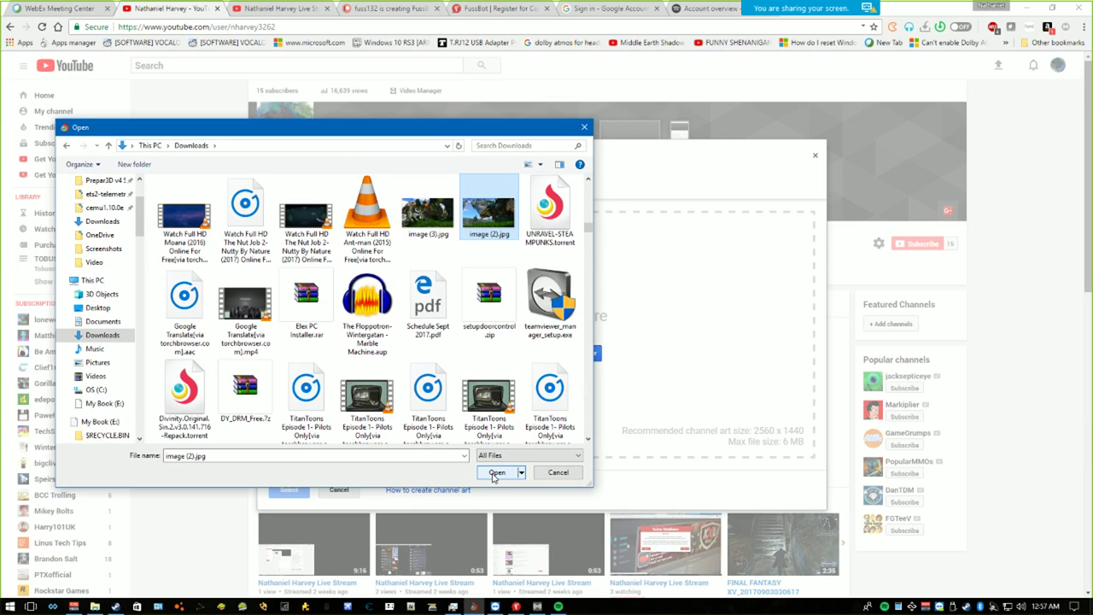
left_click(495, 474)
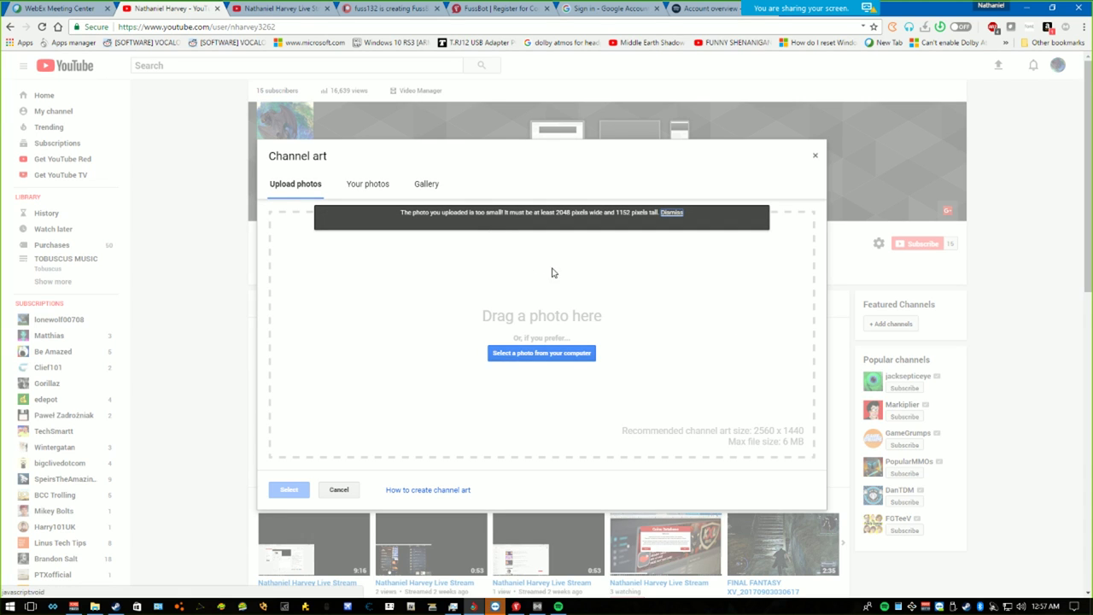
- Scroll Downloads to the AdobeStock wolf photo and upload it as channel art
left_click(536, 353)
scroll(510, 329, "down", 5)
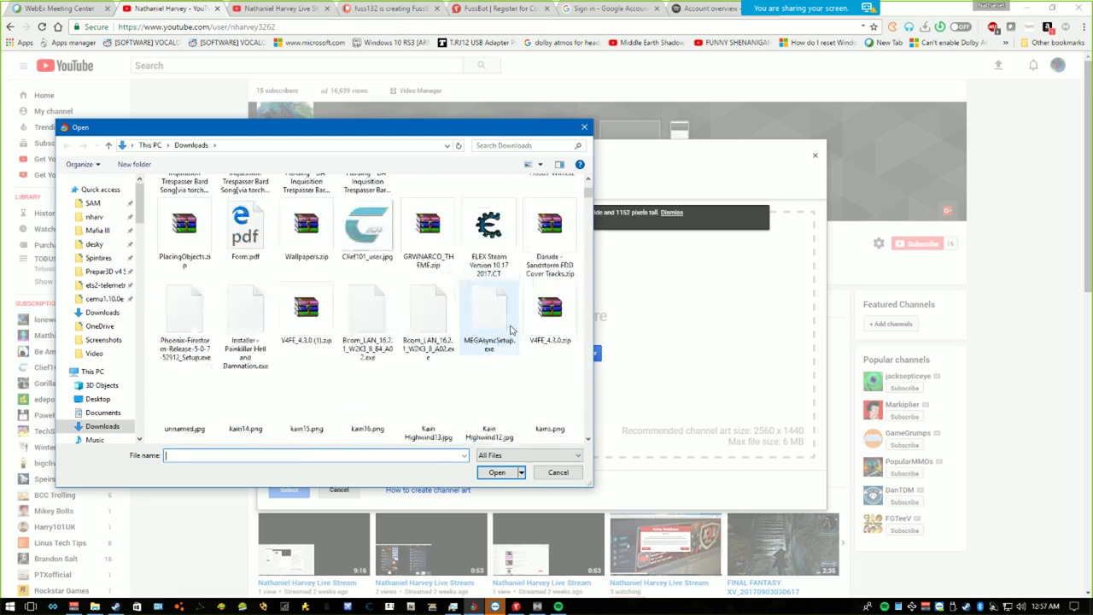
scroll(511, 329, "down", 5)
scroll(585, 407, "down", 10)
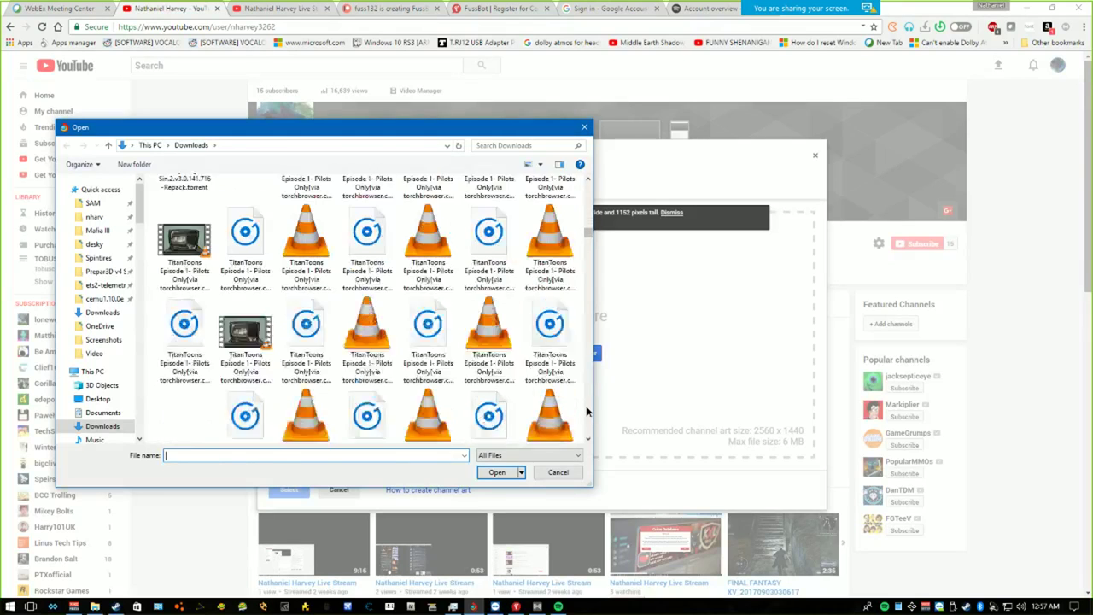
scroll(585, 409, "down", 5)
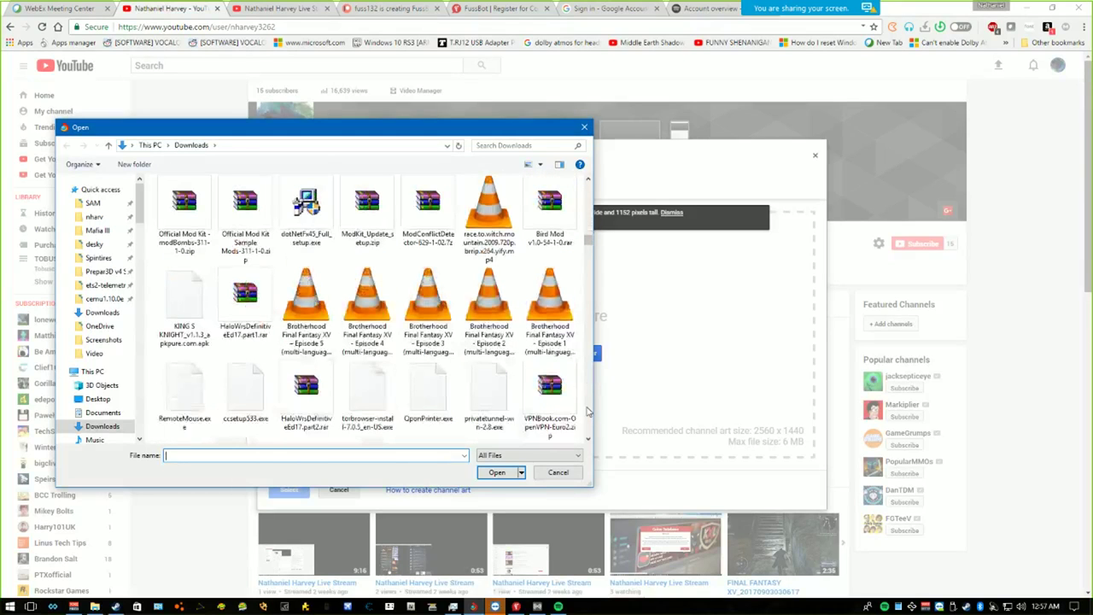
scroll(585, 411, "down", 15)
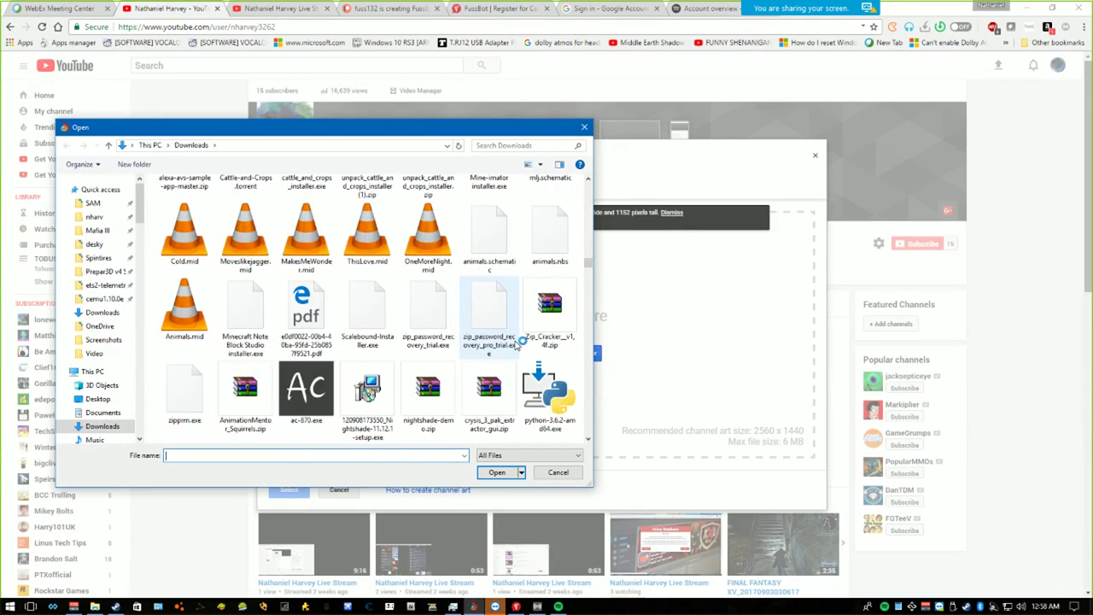
scroll(517, 341, "down", 2)
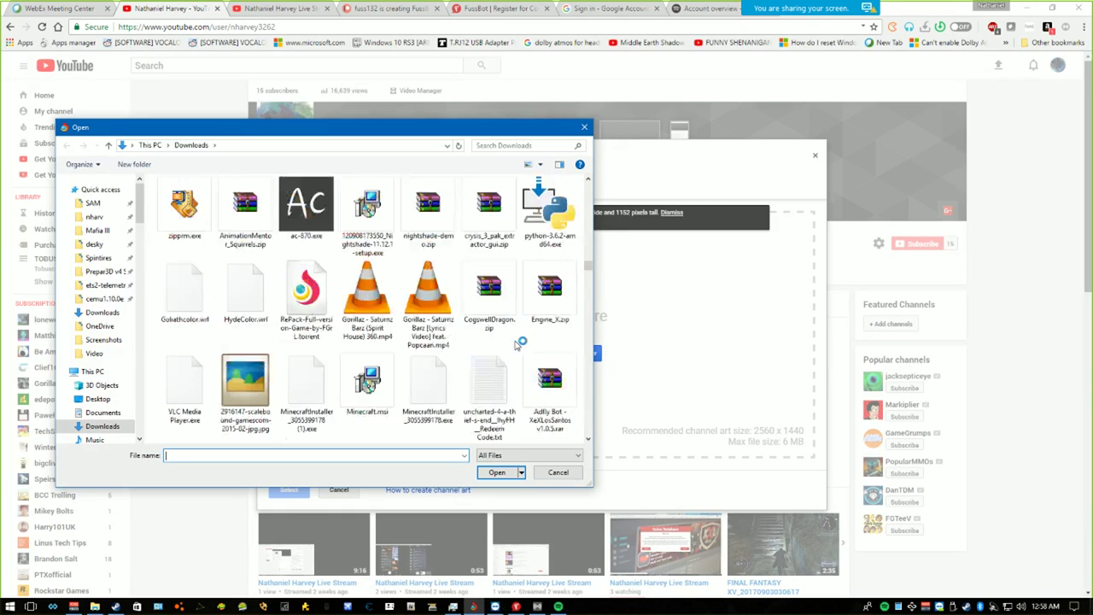
scroll(517, 344, "down", 10)
scroll(515, 348, "down", 2)
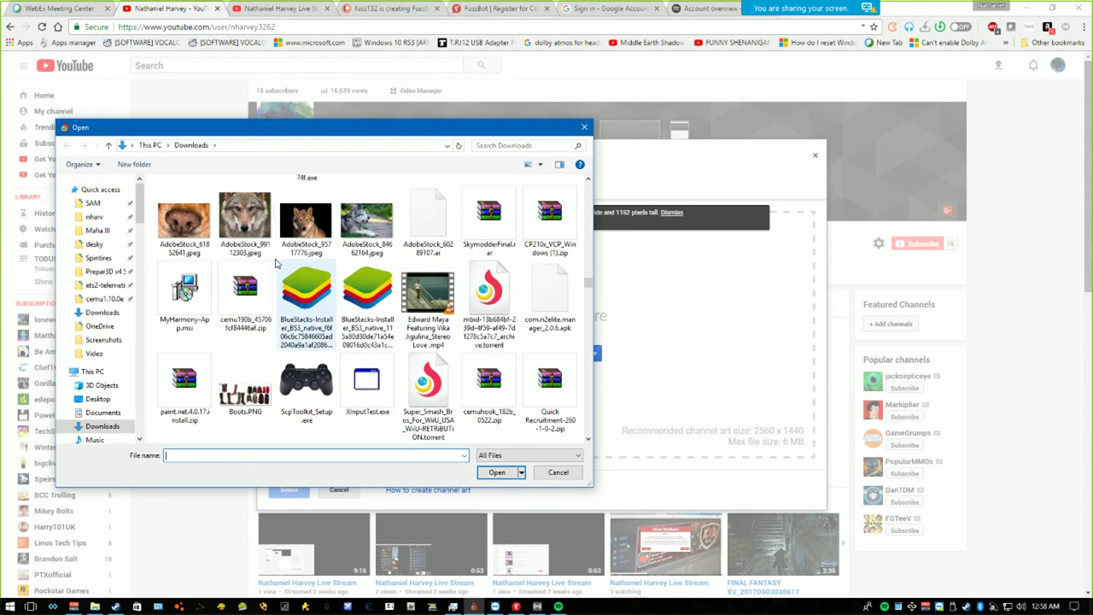
left_click(245, 220)
left_click(502, 472)
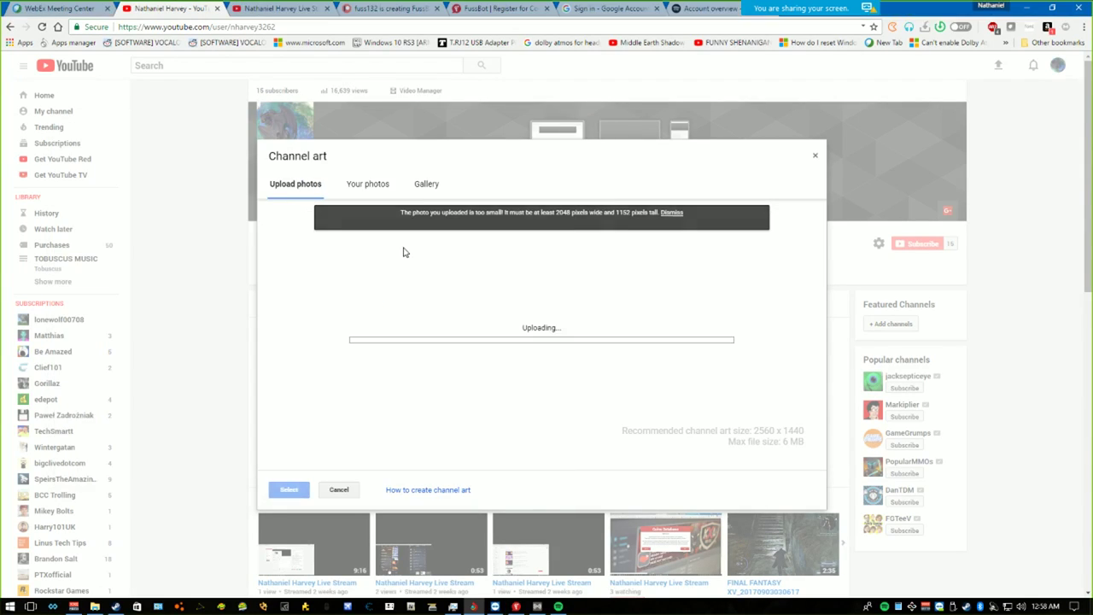